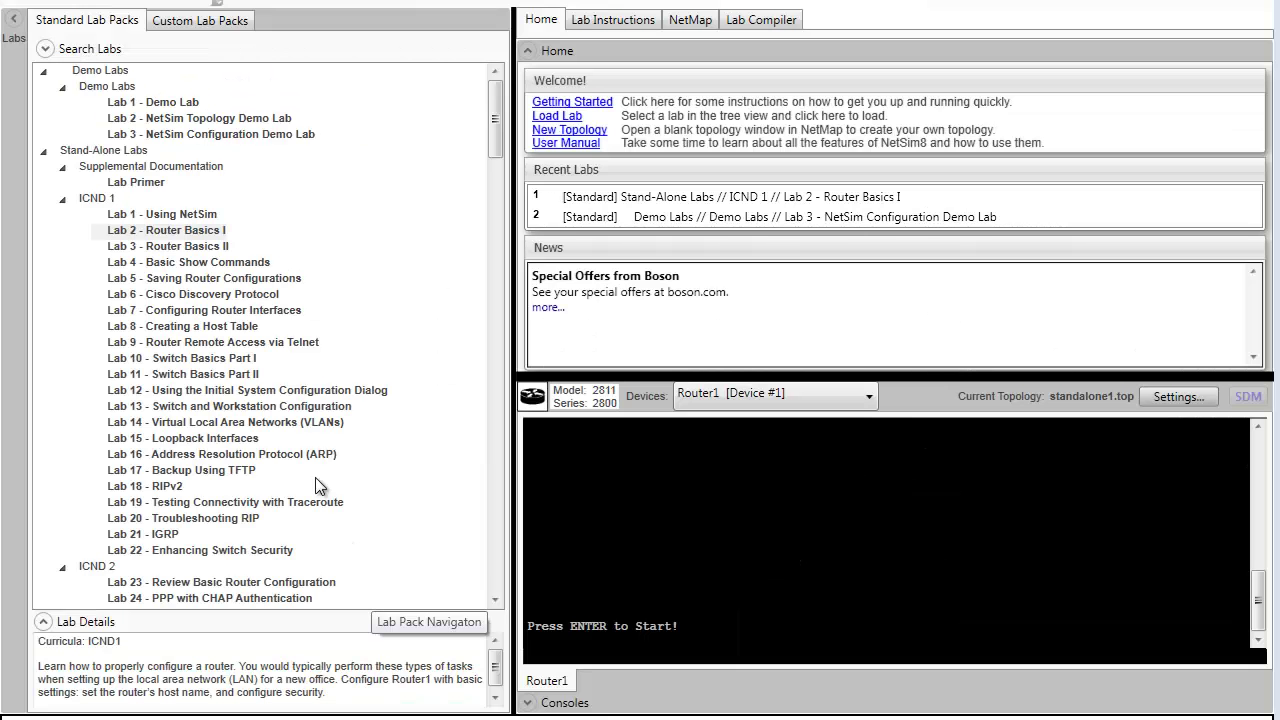
- Open the Router Basics Part I lab instructions and read through the topology and Command Summary to Task 2
{"action": "left_click", "coordinate": [165, 232]}
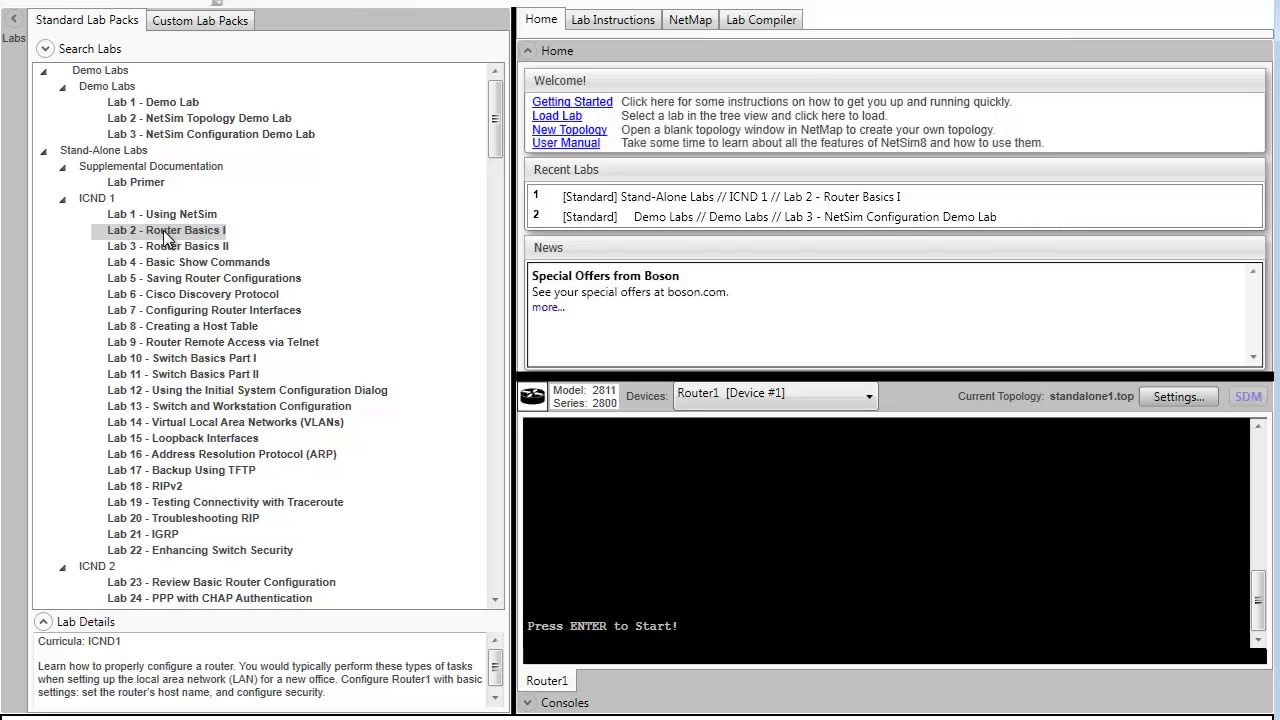
{"action": "left_click", "coordinate": [604, 20]}
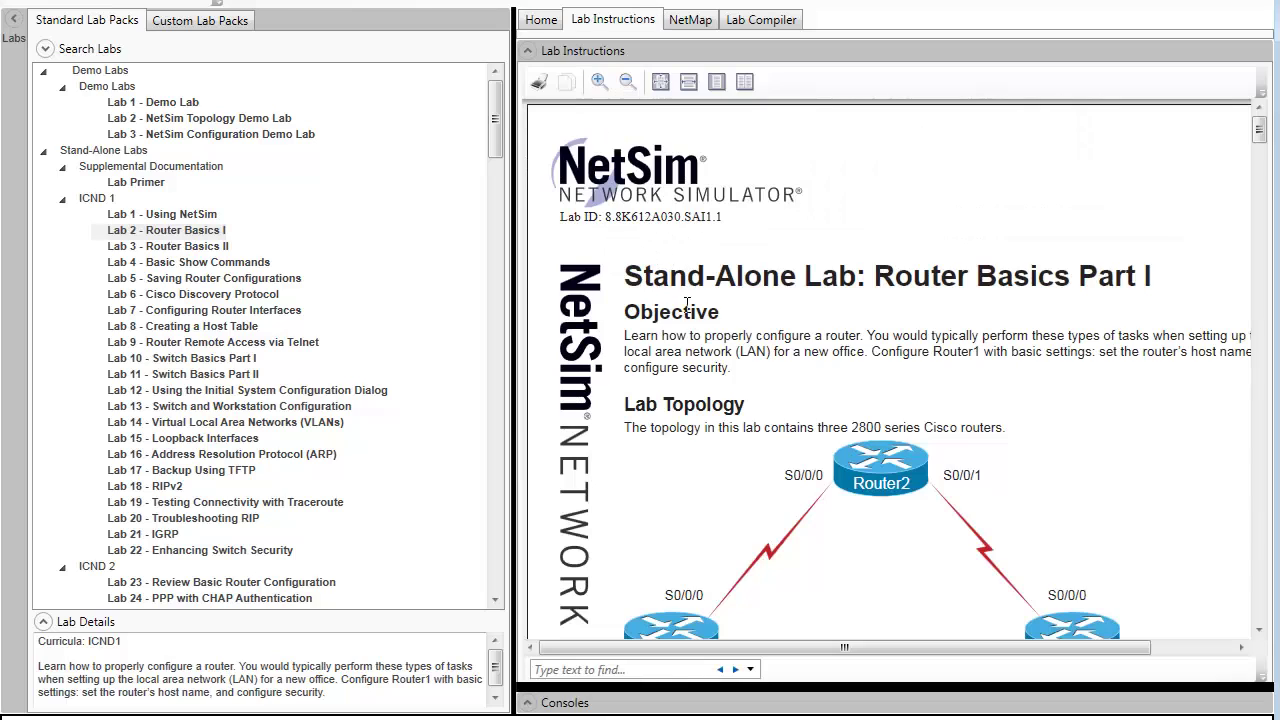
{"action": "scroll", "coordinate": [742, 335], "scroll_direction": "down", "scroll_amount": 4}
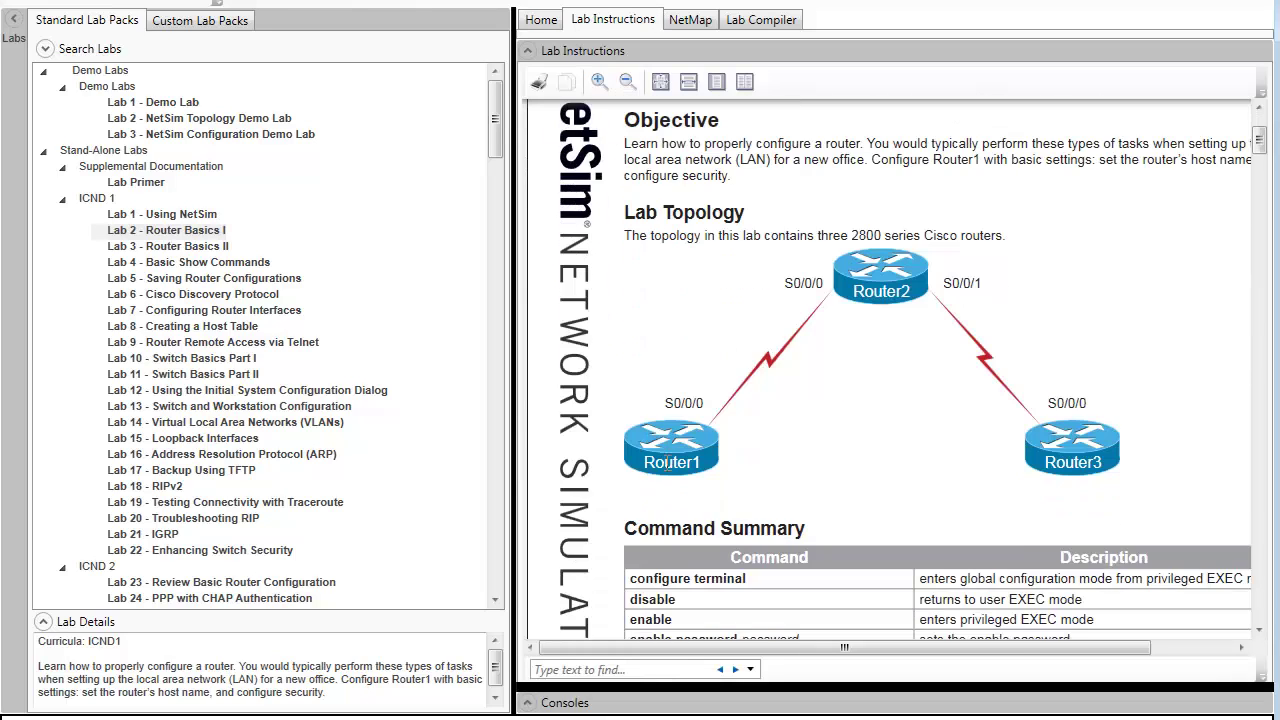
{"action": "scroll", "coordinate": [1000, 360], "scroll_direction": "down", "scroll_amount": 7}
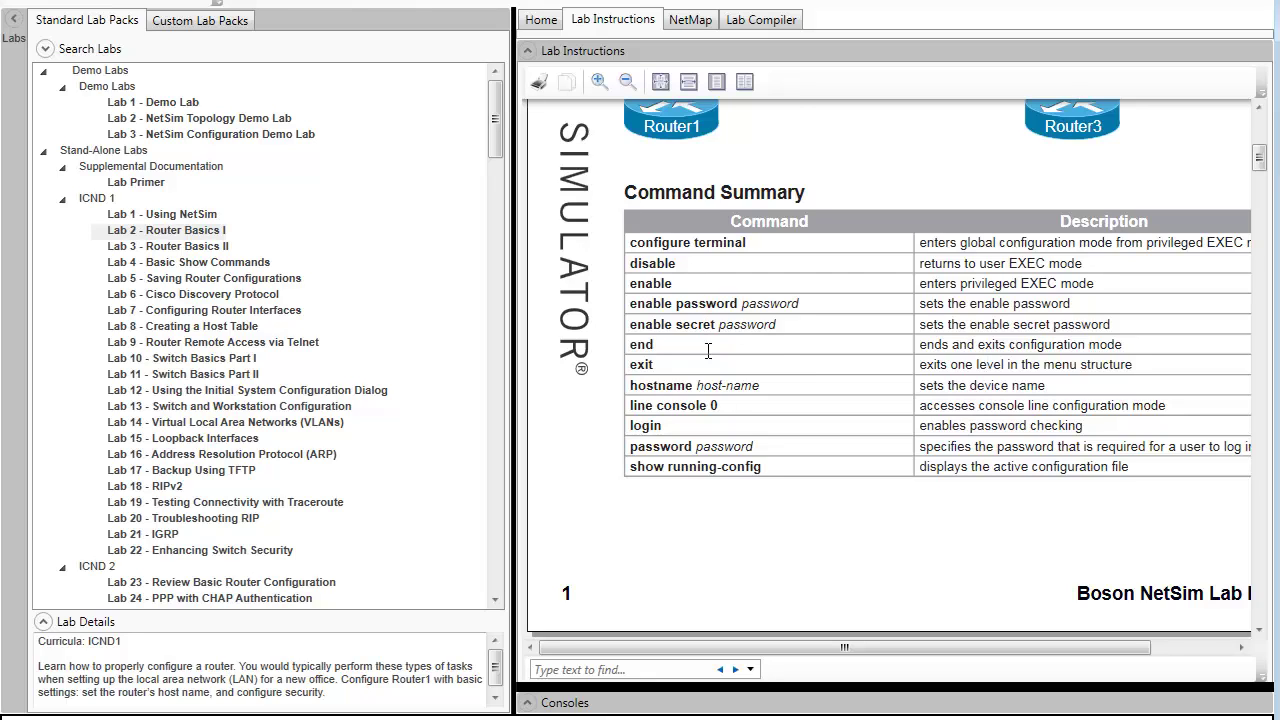
{"action": "scroll", "coordinate": [599, 420], "scroll_direction": "down", "scroll_amount": 15}
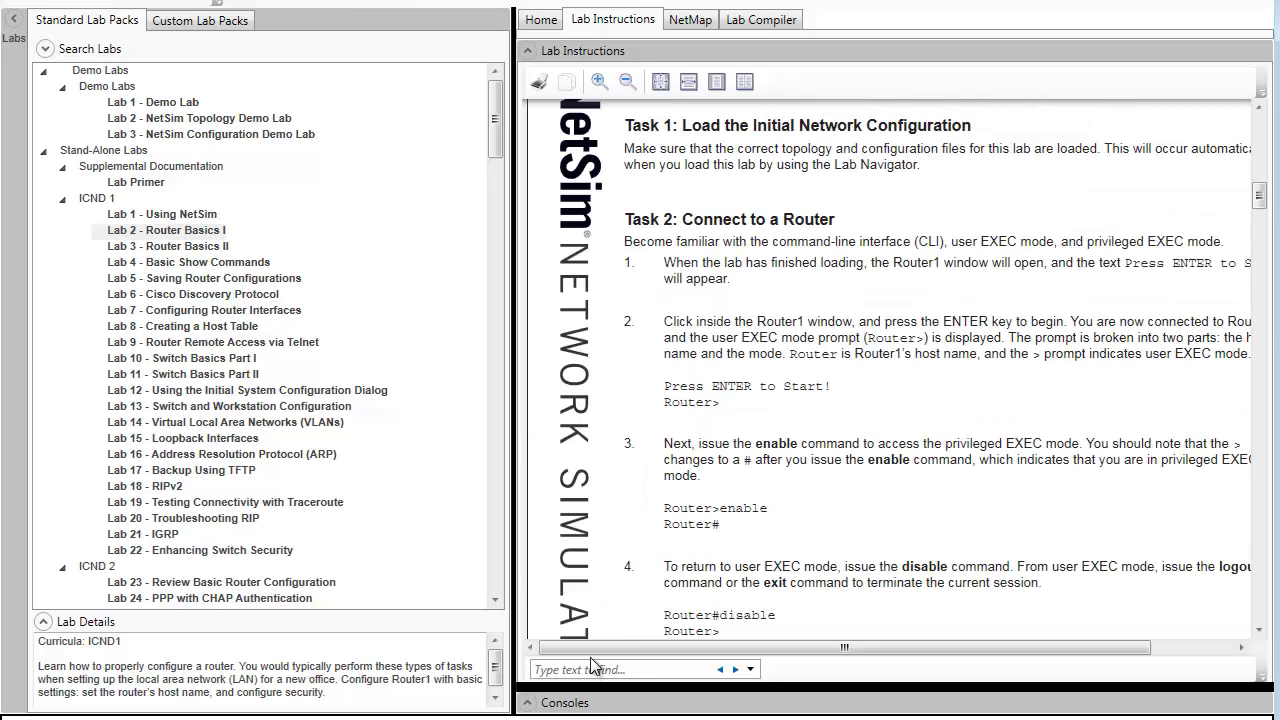
- Start a Router1 console session and switch into privileged EXEC mode and back to user mode
{"action": "left_click", "coordinate": [527, 703]}
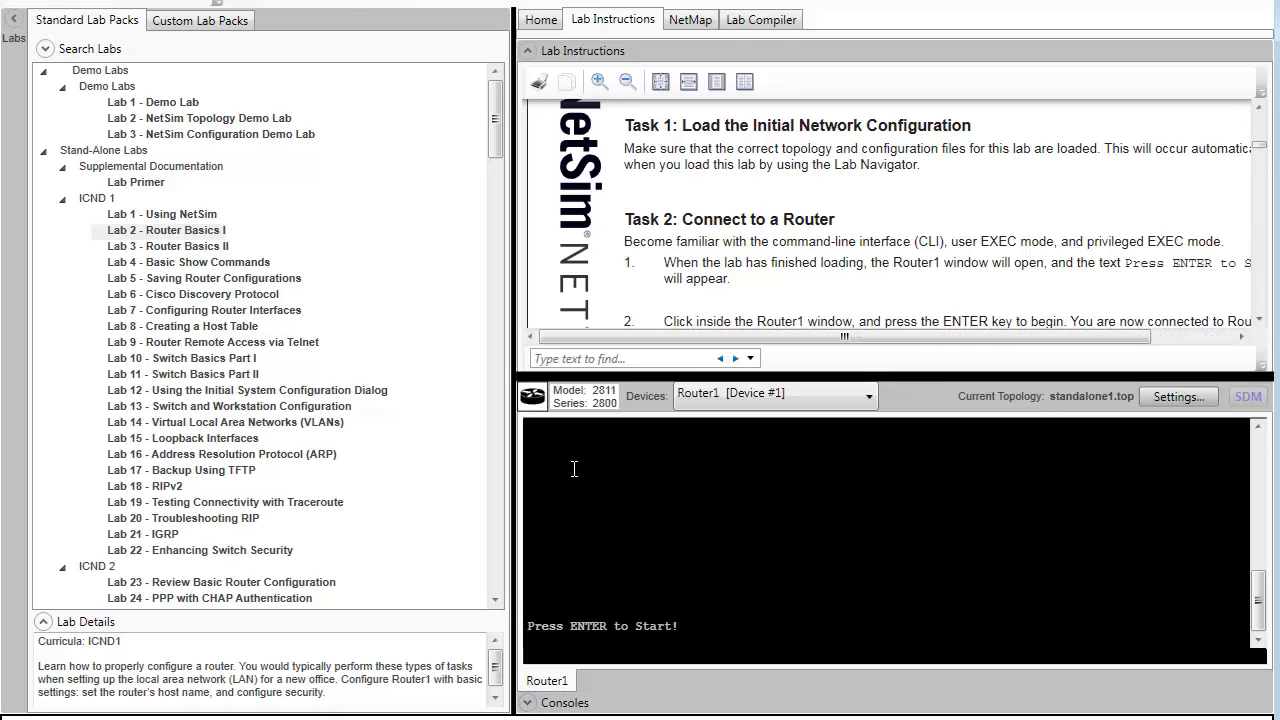
{"action": "left_click", "coordinate": [645, 620]}
{"action": "key", "text": "Return"}
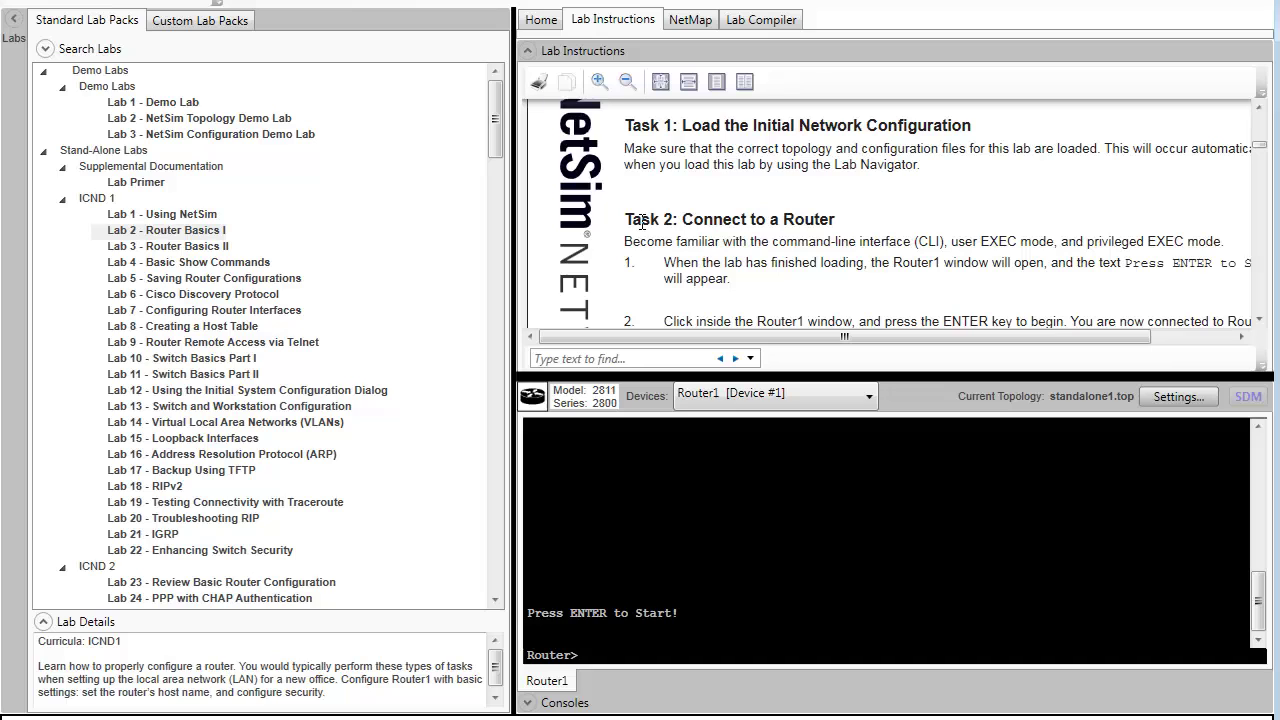
{"action": "scroll", "coordinate": [715, 244], "scroll_direction": "down", "scroll_amount": 6}
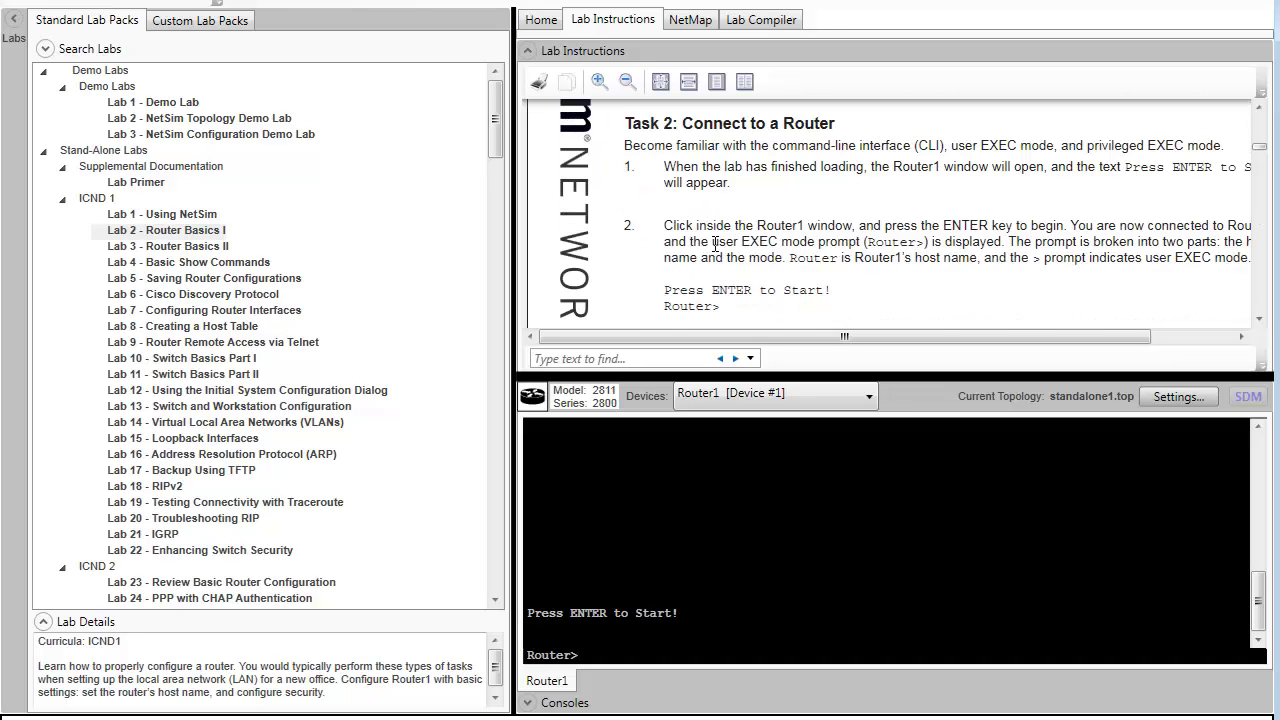
{"action": "scroll", "coordinate": [714, 246], "scroll_direction": "down", "scroll_amount": 1}
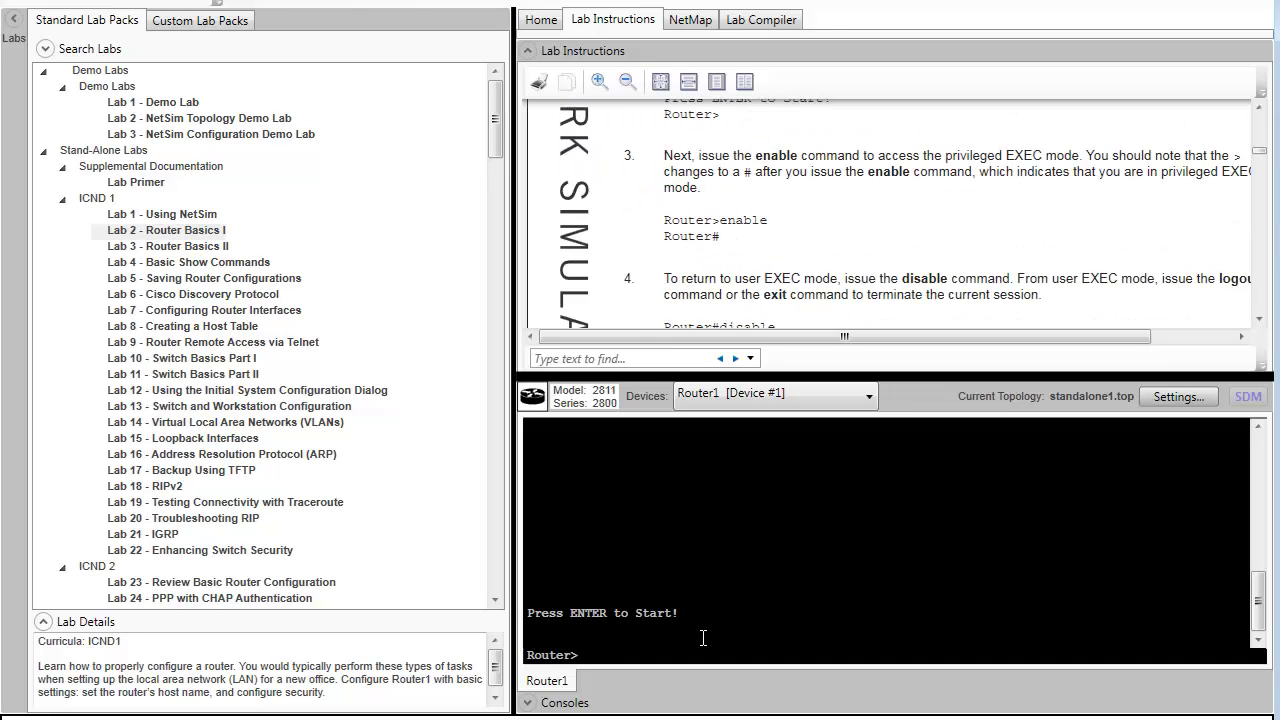
{"action": "type", "text": "enable"}
{"action": "key", "text": "Return"}
{"action": "scroll", "coordinate": [735, 267], "scroll_direction": "down", "scroll_amount": 3}
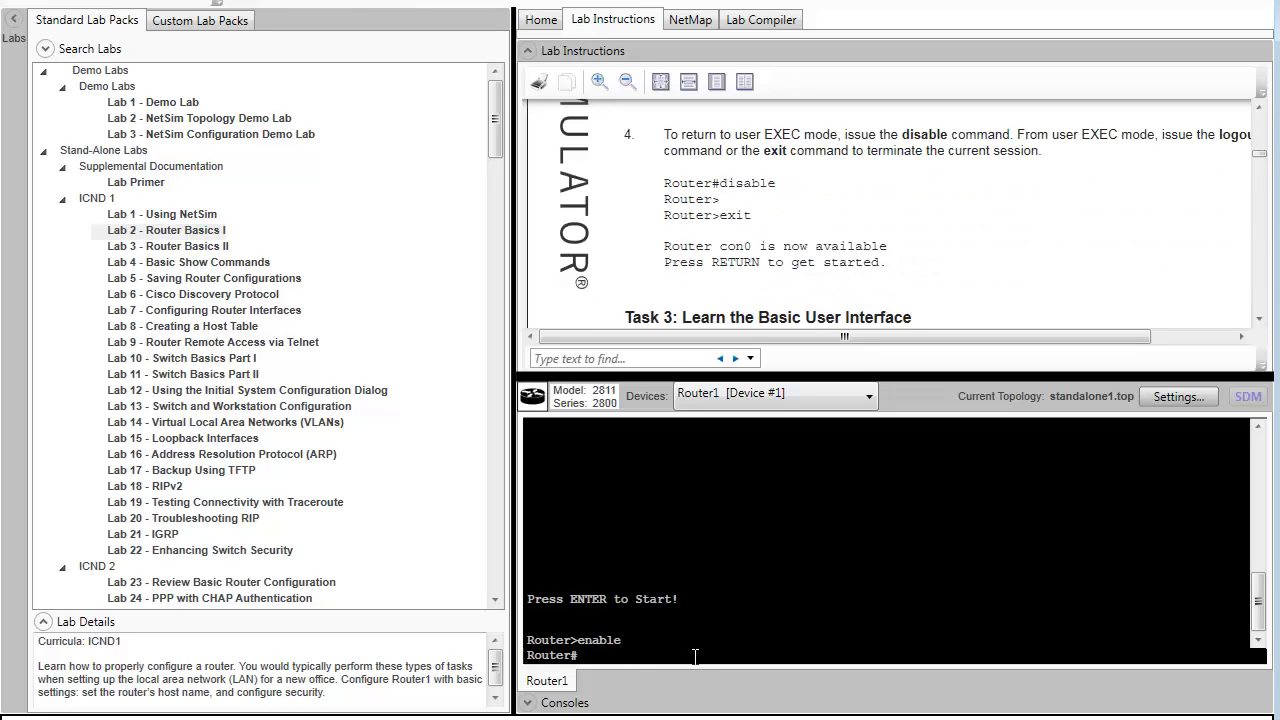
{"action": "type", "text": "disable"}
{"action": "key", "text": "Return"}
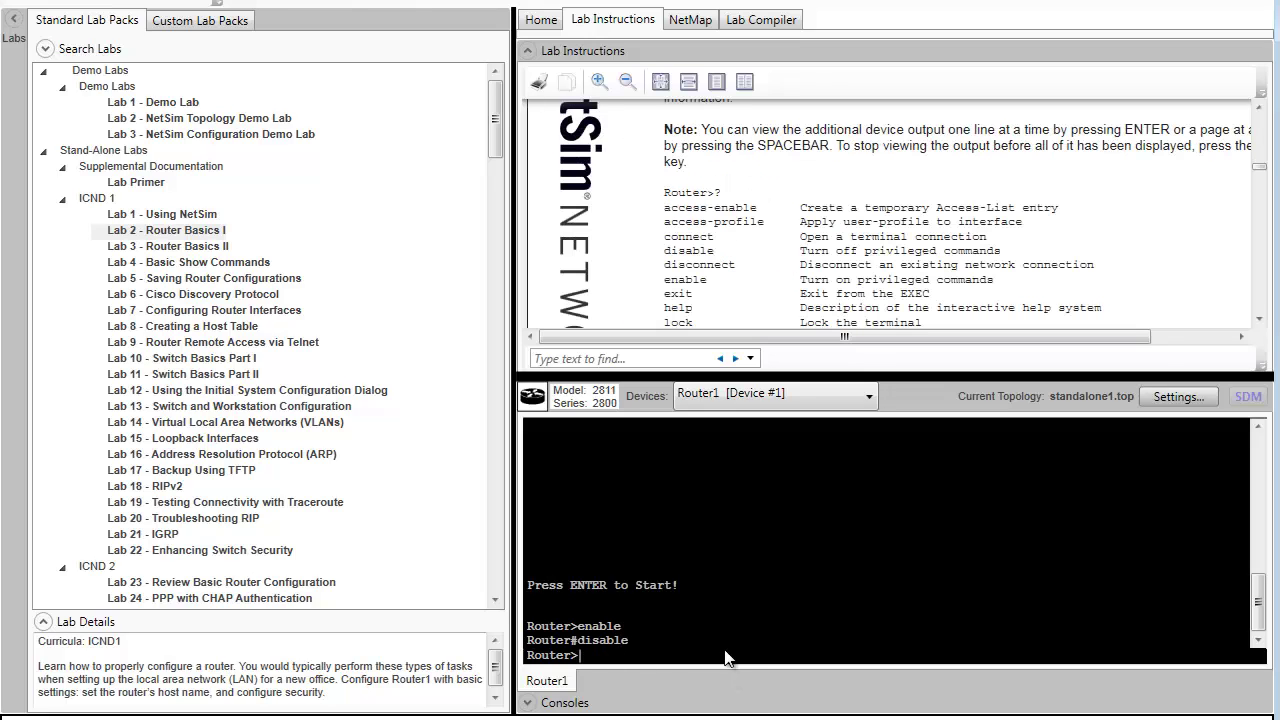
- List all user EXEC commands with ?, enlarging the console to read the full help
{"action": "type", "text": "?"}
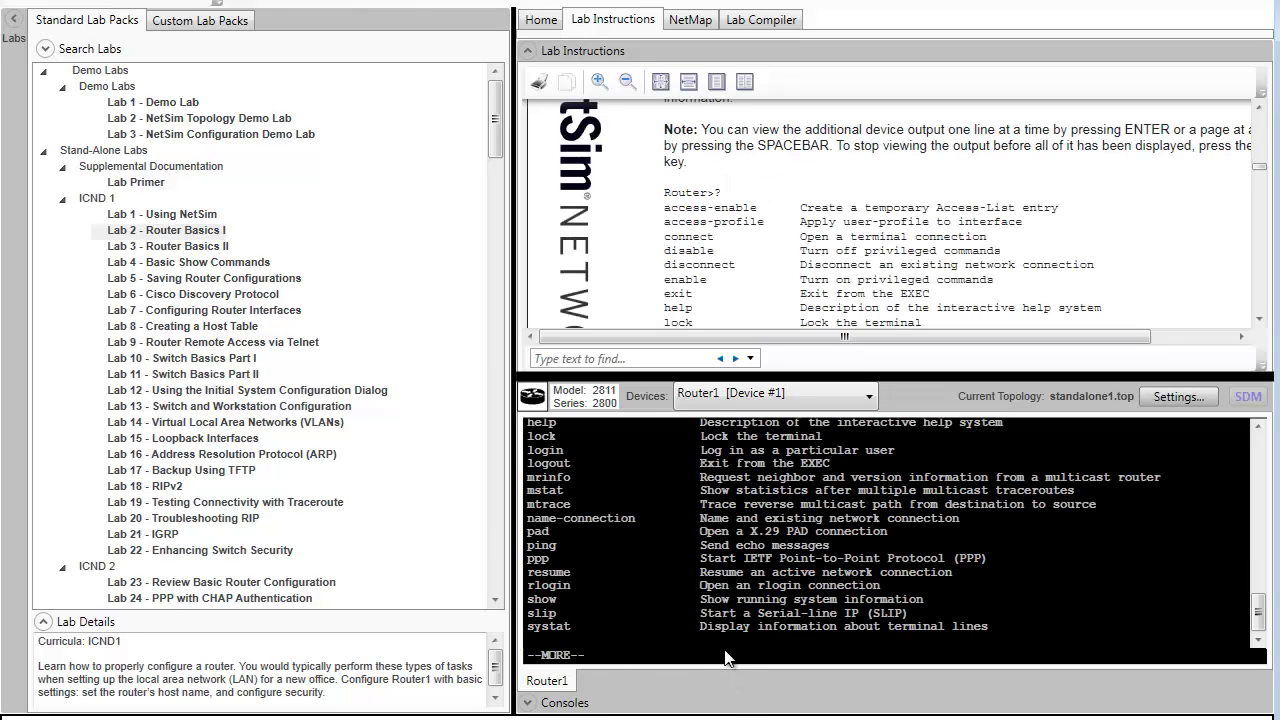
{"action": "left_click_drag", "start_coordinate": [808, 377], "coordinate": [808, 240]}
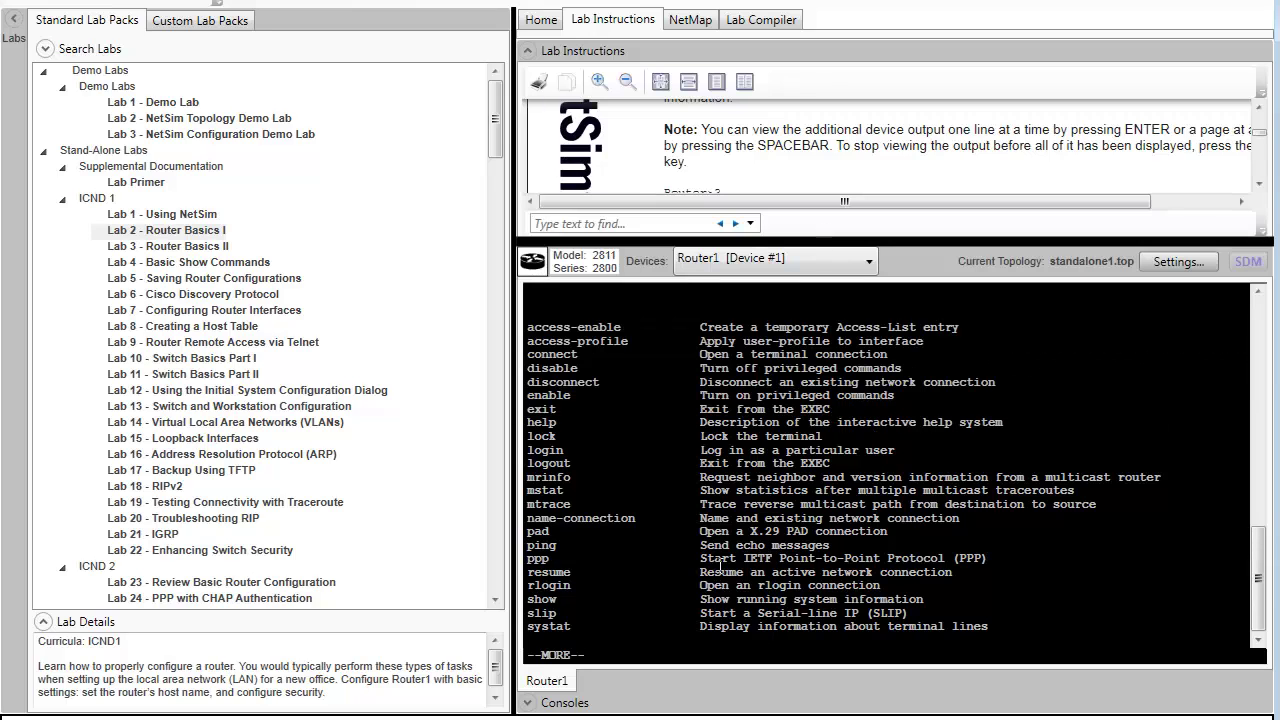
{"action": "key", "text": "space"}
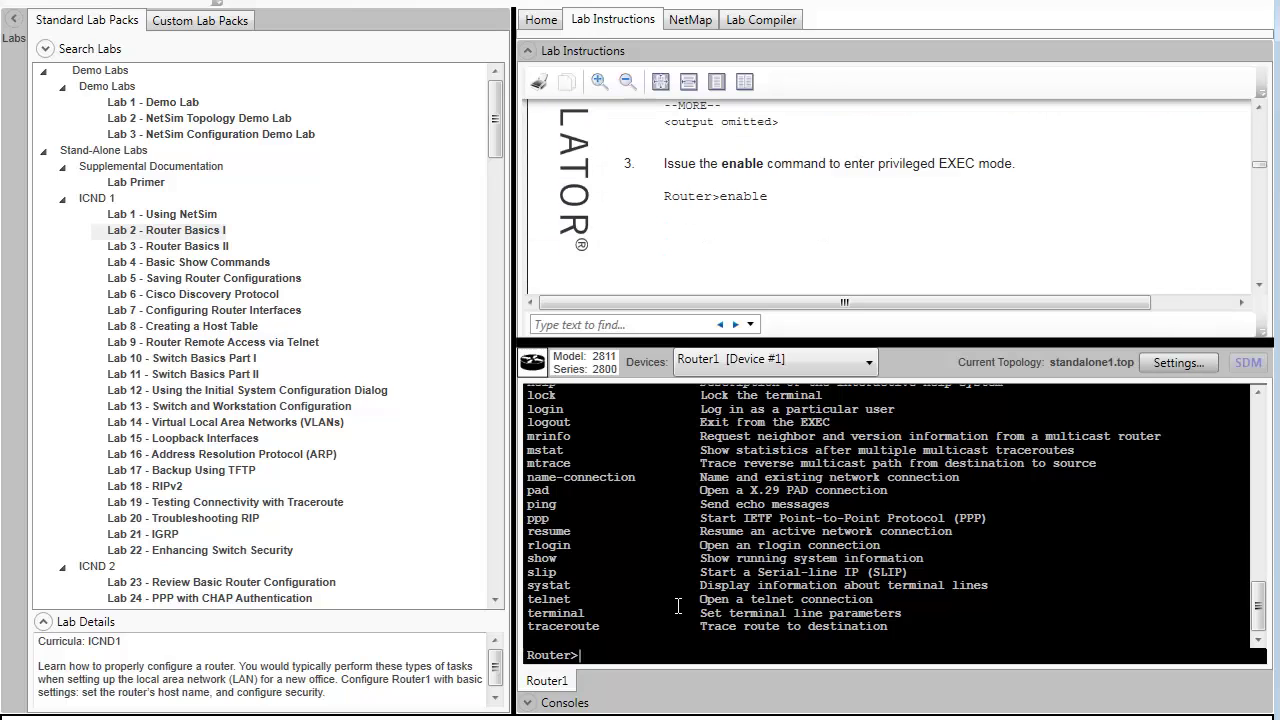
- Re-enter privileged EXEC mode and list its available commands with ?
{"action": "type", "text": "enable"}
{"action": "key", "text": "Return"}
{"action": "scroll", "coordinate": [787, 224], "scroll_direction": "down", "scroll_amount": 3}
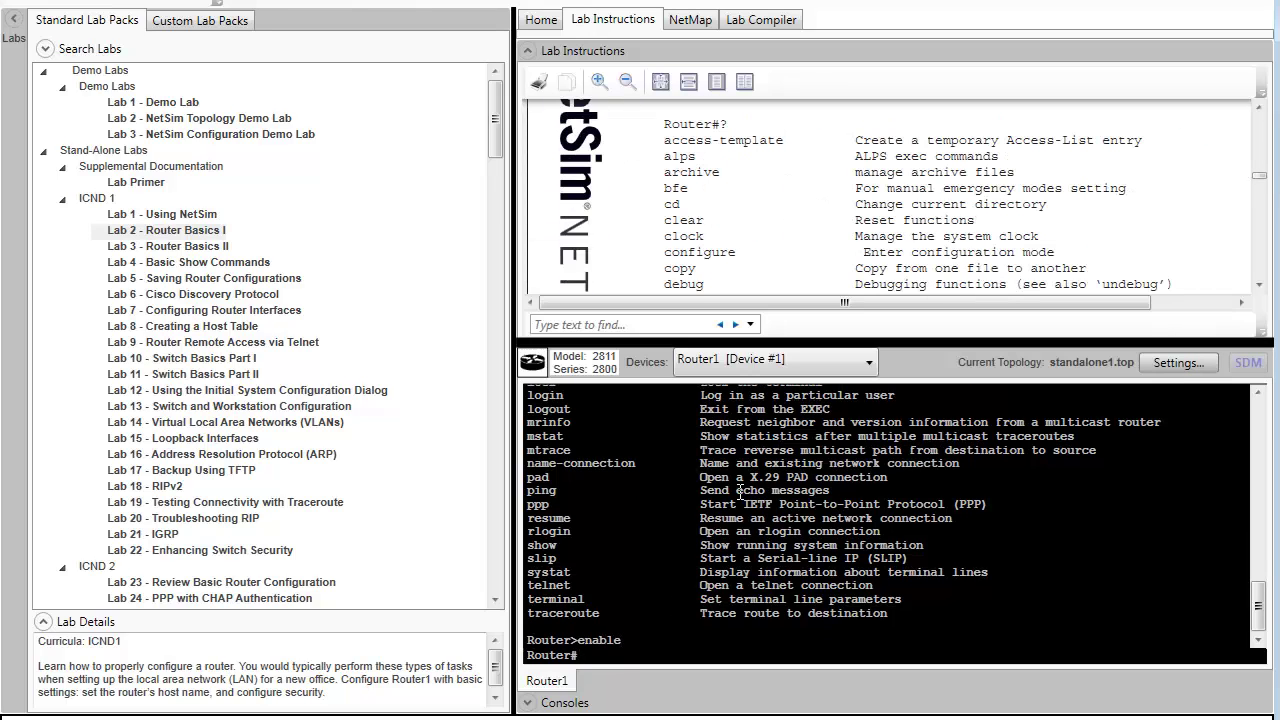
{"action": "type", "text": "?"}
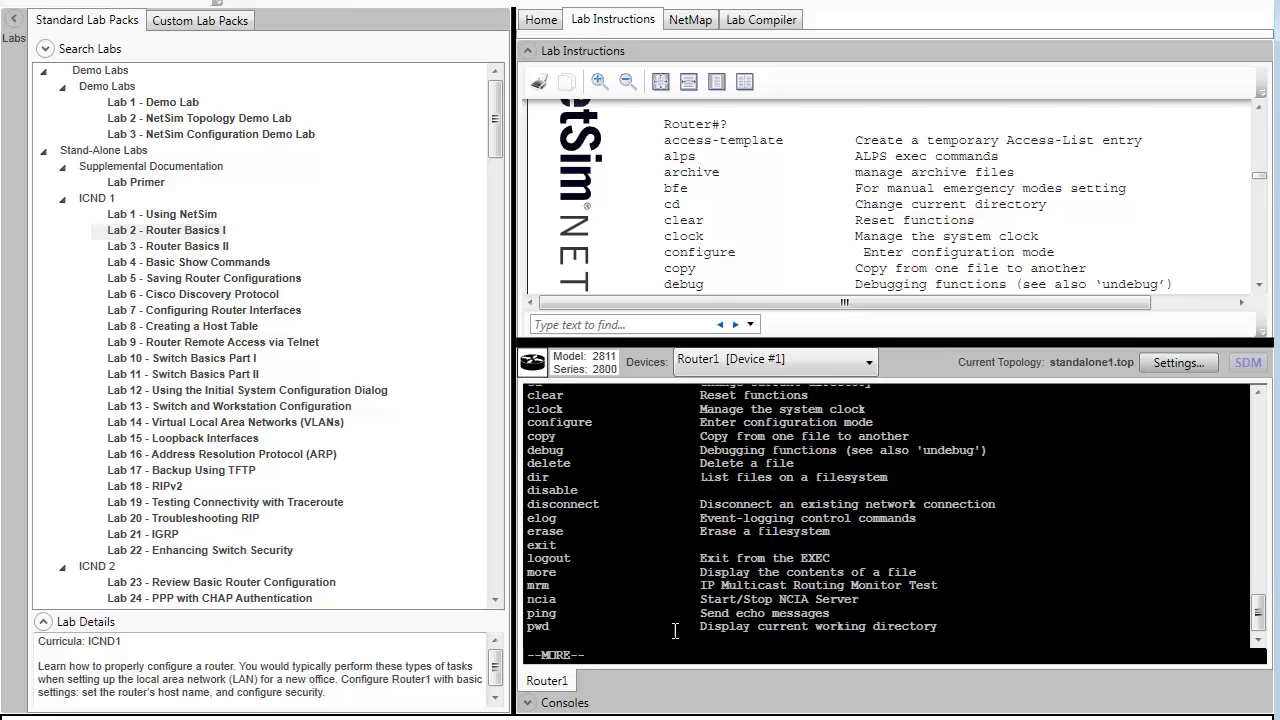
{"action": "key", "text": "space"}
- Display every option of the show command with show ?
{"action": "type", "text": "show ?"}
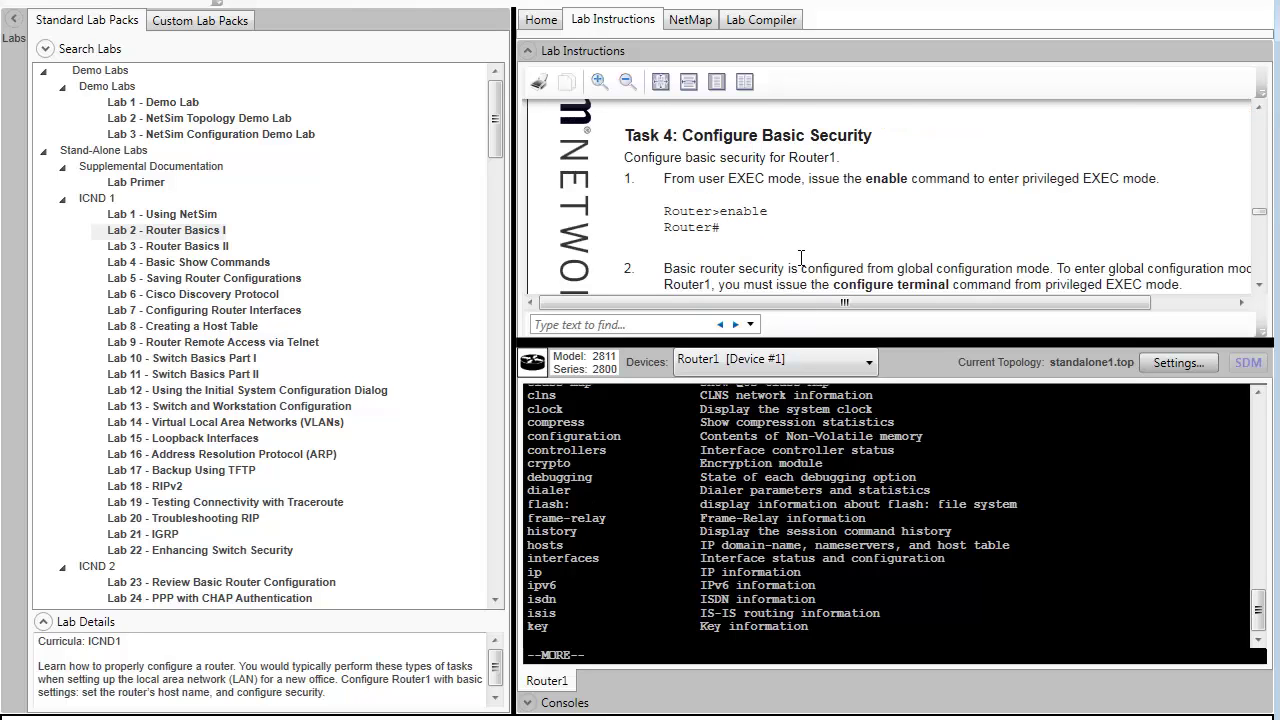
{"action": "scroll", "coordinate": [801, 258], "scroll_direction": "down", "scroll_amount": 4}
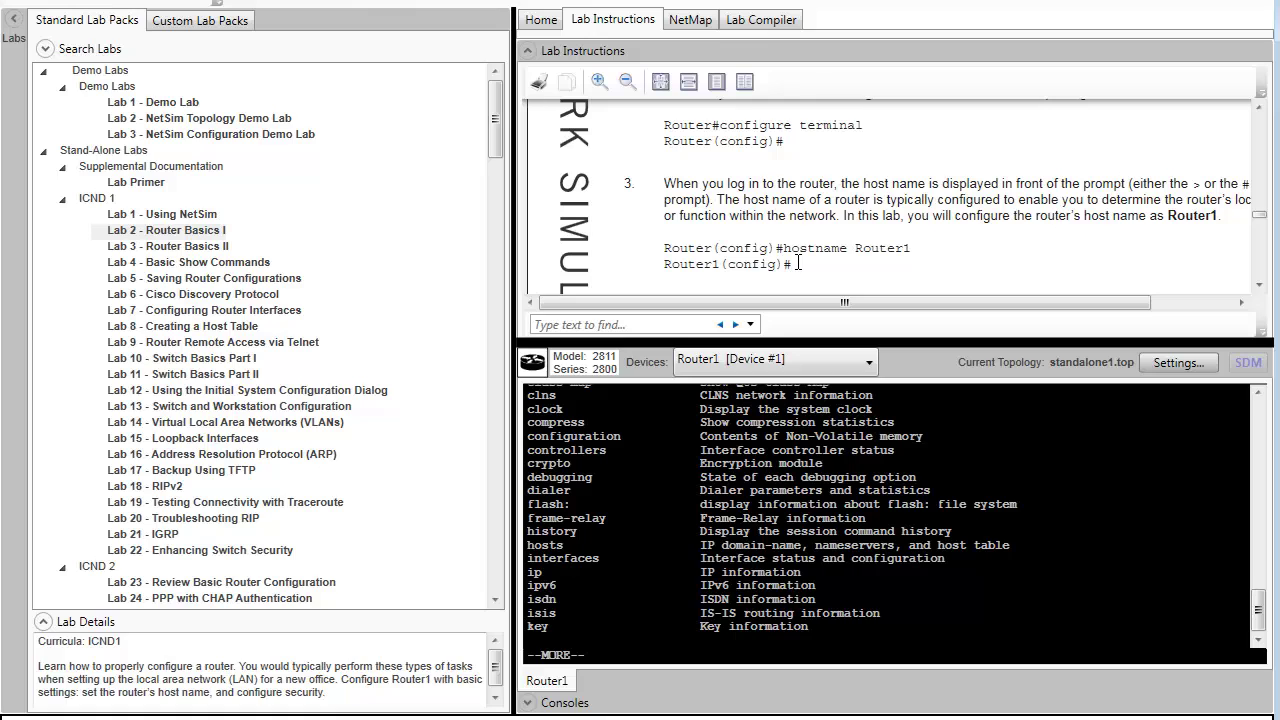
{"action": "key", "text": "space"}
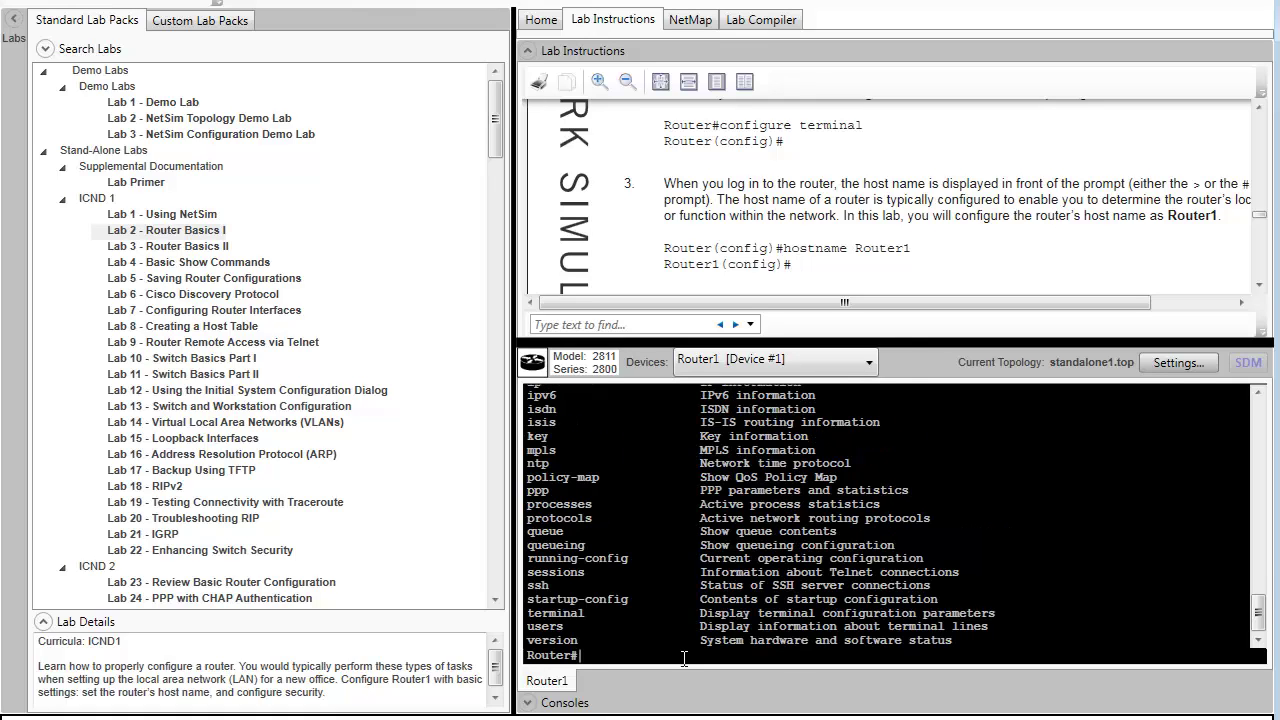
- In global configuration mode, set the hostname to Router1 and set an enable password
{"action": "type", "text": "conf t"}
{"action": "key", "text": "Return"}
{"action": "type", "text": "hostan"}
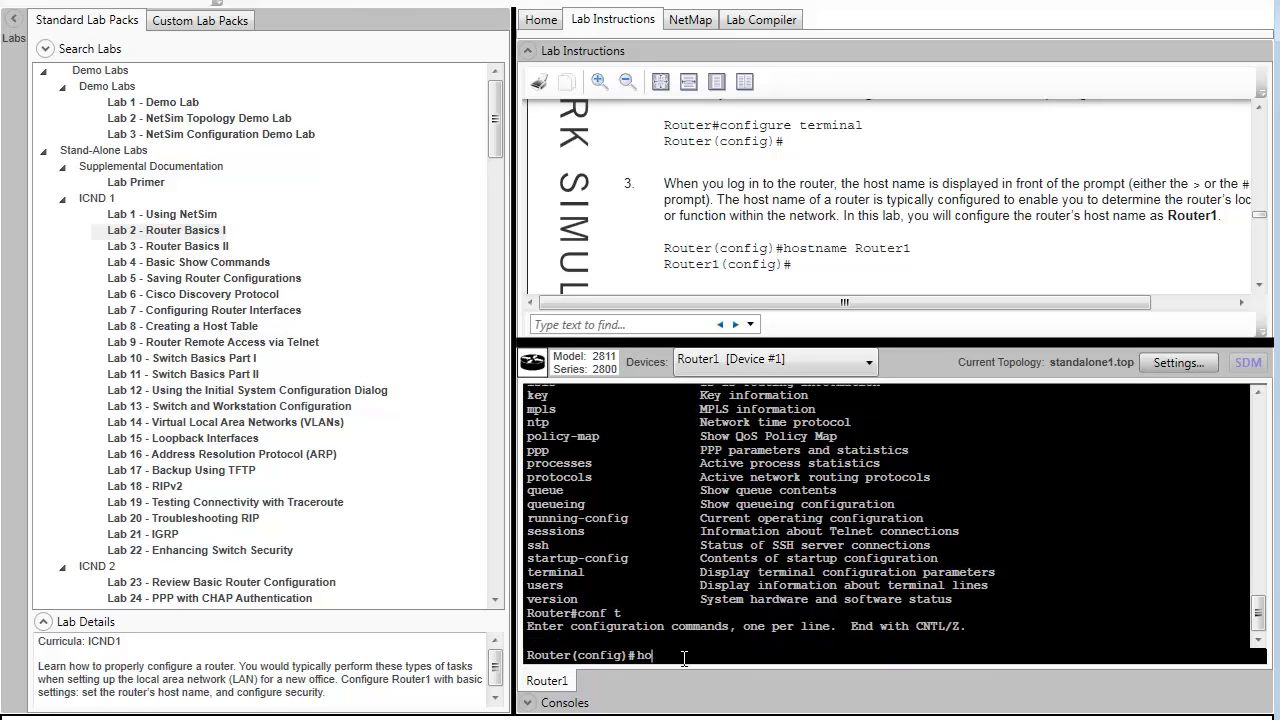
{"action": "key", "text": "BackSpace"}
{"action": "key", "text": "BackSpace"}
{"action": "type", "text": "name Router1"}
{"action": "key", "text": "Return"}
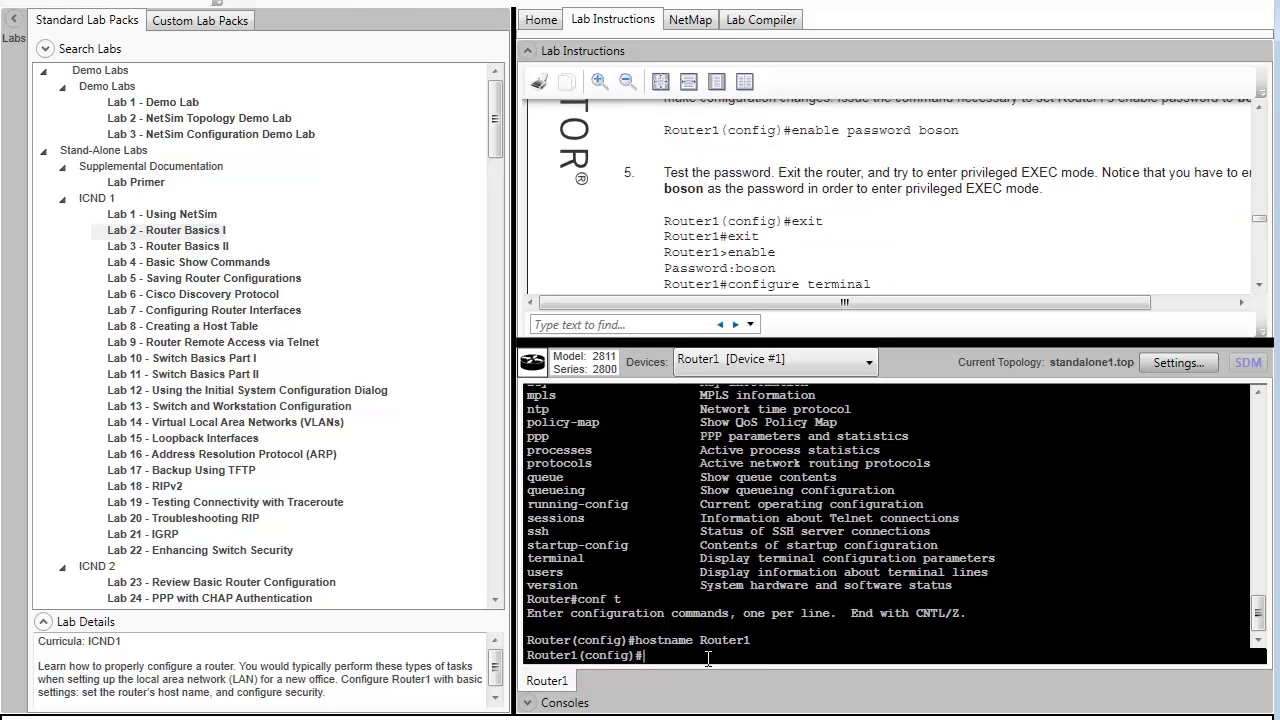
{"action": "type", "text": "enable "}
{"action": "type", "text": "password bos"}
{"action": "type", "text": "on"}
{"action": "key", "text": "Return"}
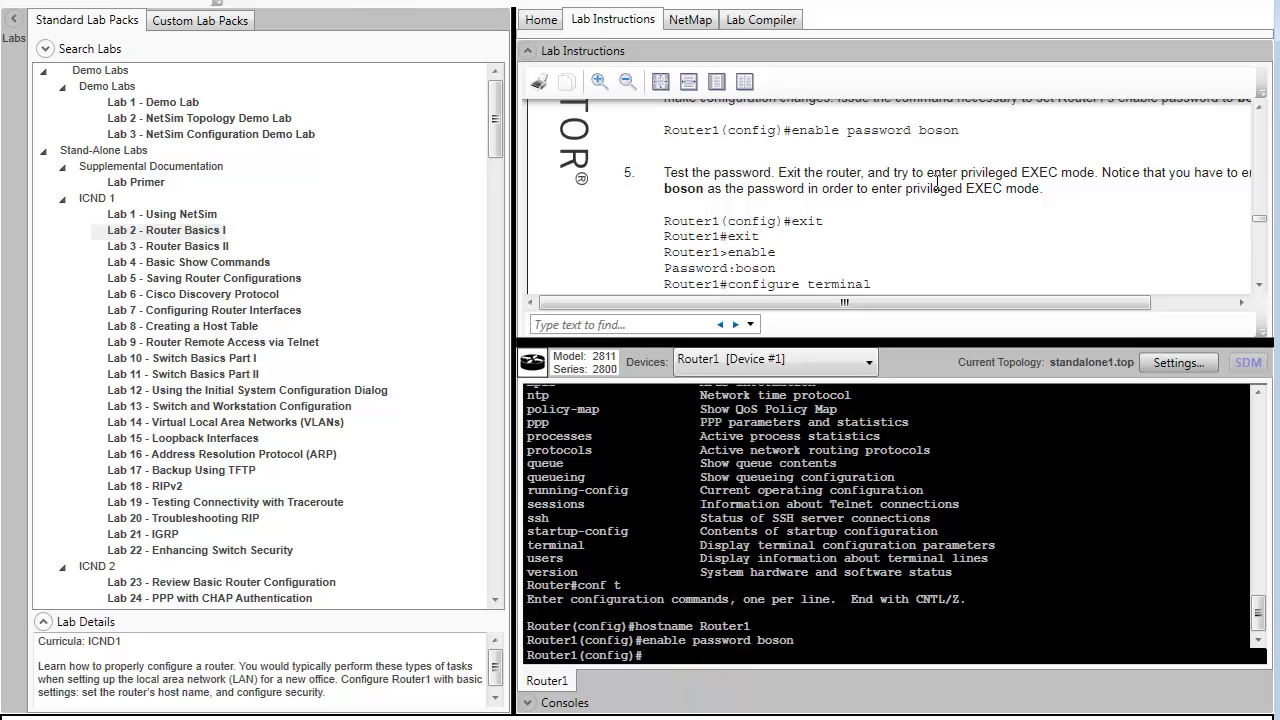
- Log out, start a new session and re-enter privileged mode using the enable password
{"action": "type", "text": "exit"}
{"action": "key", "text": "Return"}
{"action": "type", "text": "exit"}
{"action": "key", "text": "Return"}
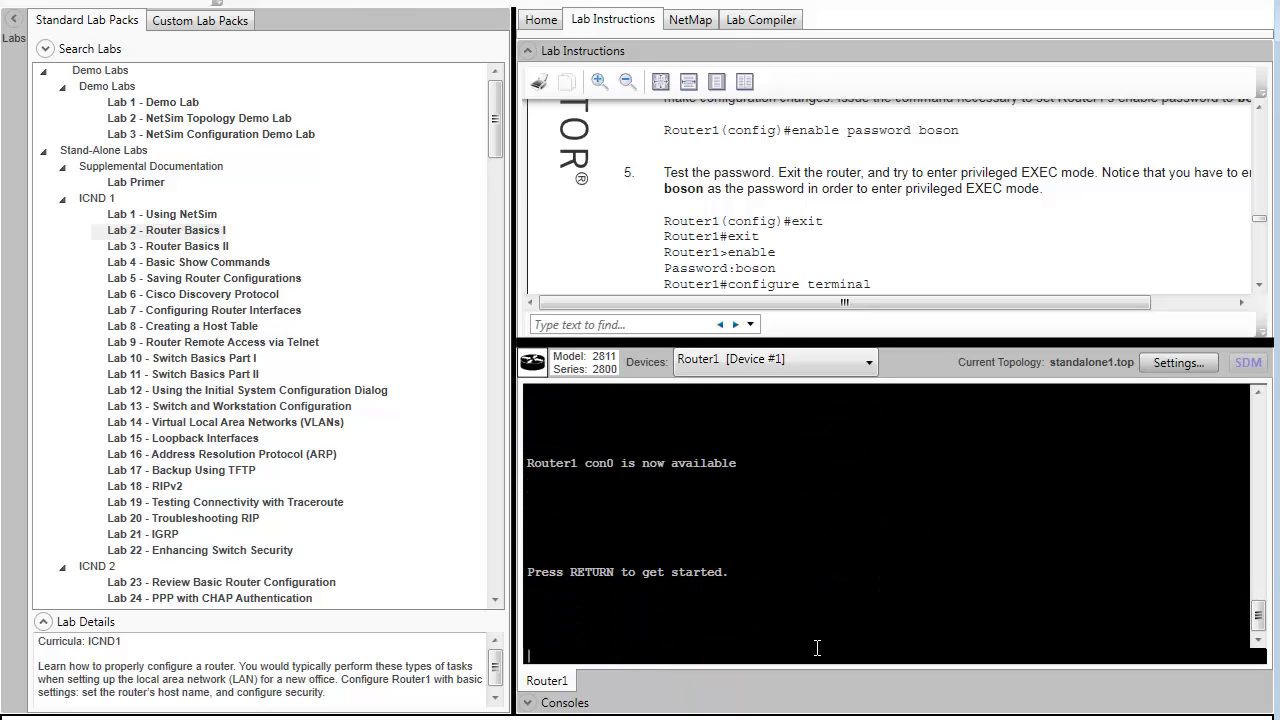
{"action": "key", "text": "Return"}
{"action": "type", "text": "en"}
{"action": "key", "text": "Return"}
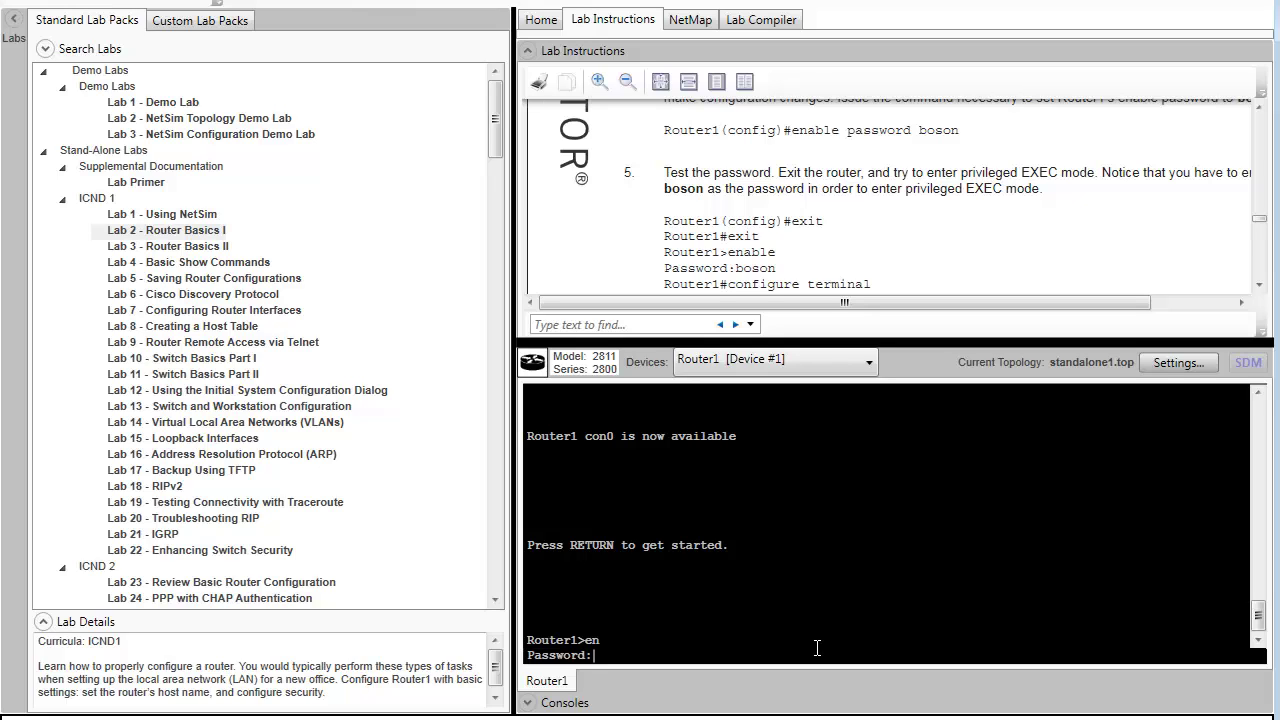
{"action": "type", "text": "boson"}
{"action": "key", "text": "Return"}
{"action": "scroll", "coordinate": [814, 255], "scroll_direction": "down", "scroll_amount": 3}
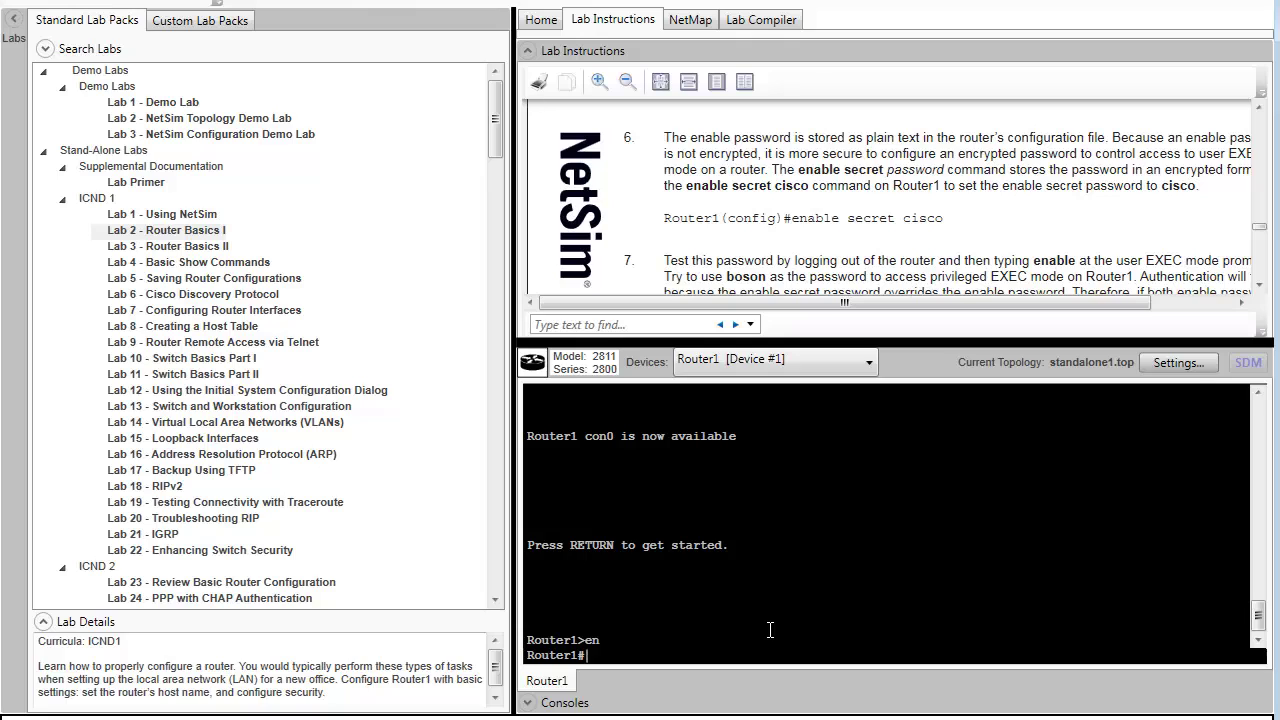
- Set an enable secret on Router1 in global configuration mode
{"action": "type", "text": "conf t"}
{"action": "key", "text": "Return"}
{"action": "type", "text": "enable se"}
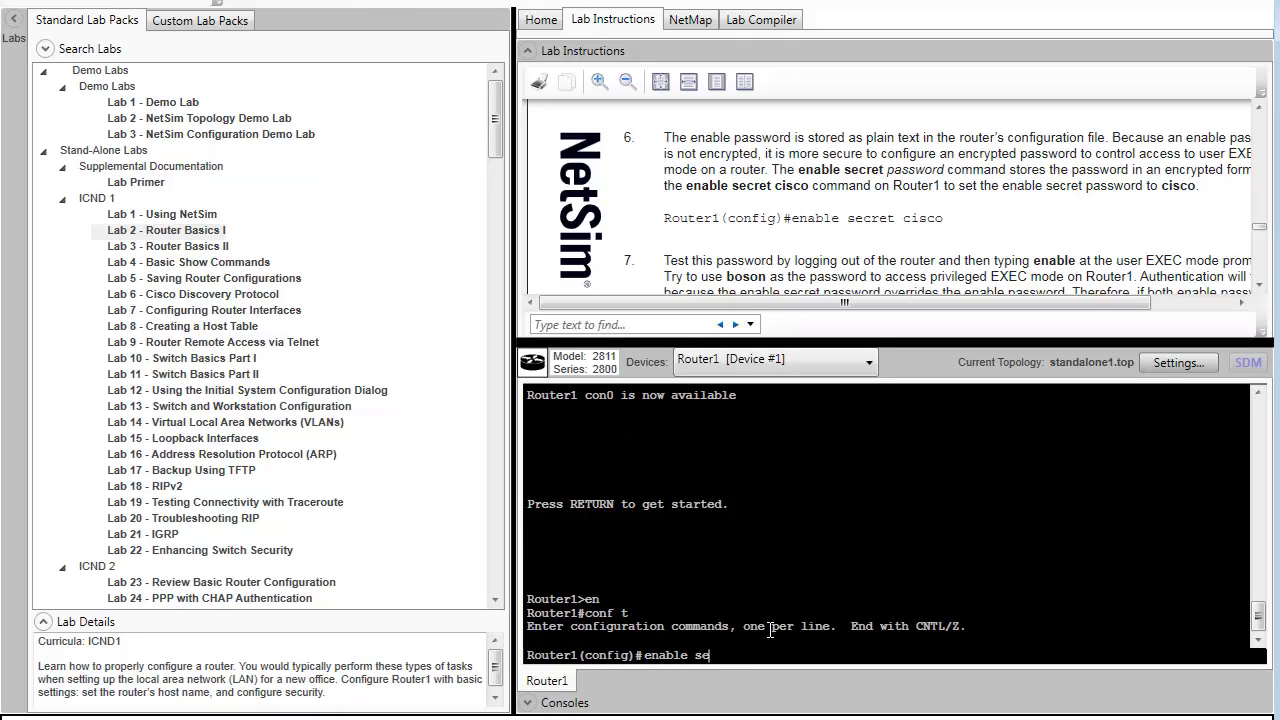
{"action": "type", "text": "cret boson"}
{"action": "key", "text": "Return"}
{"action": "scroll", "coordinate": [948, 221], "scroll_direction": "down", "scroll_amount": 3}
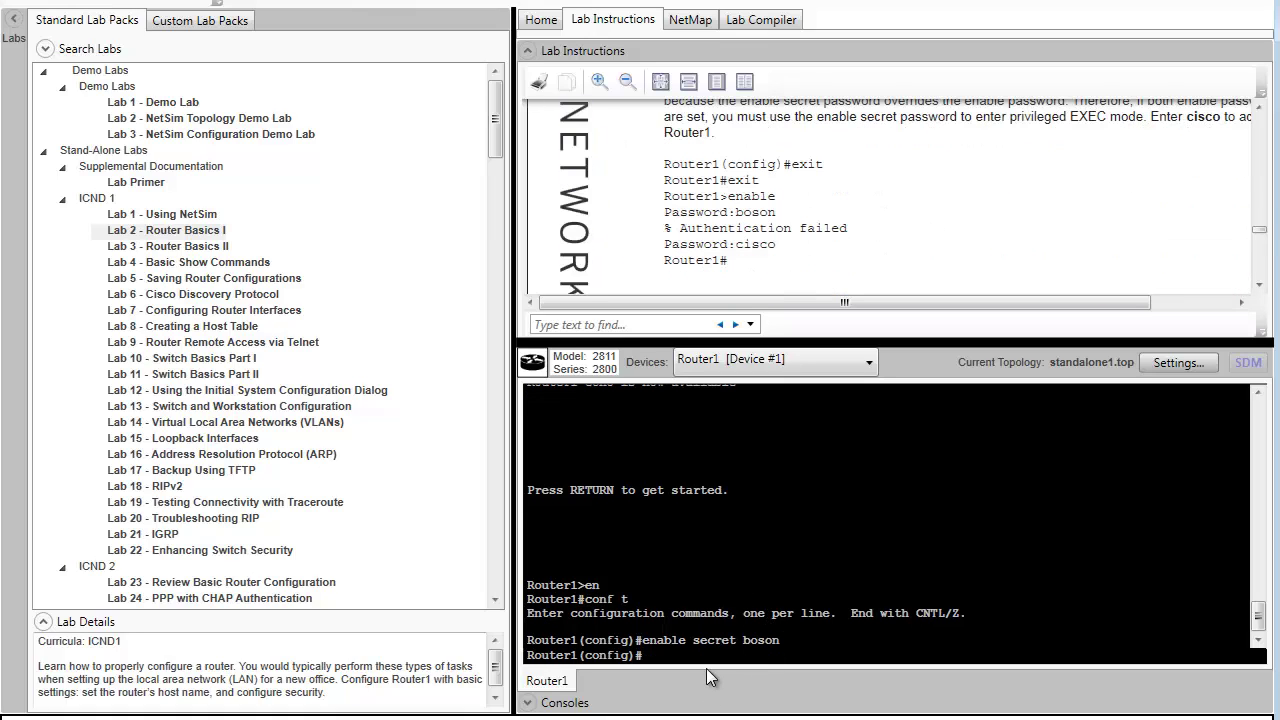
- Log out and log back in, attempting privileged mode with a password
{"action": "type", "text": "end"}
{"action": "key", "text": "Return"}
{"action": "type", "text": "exit"}
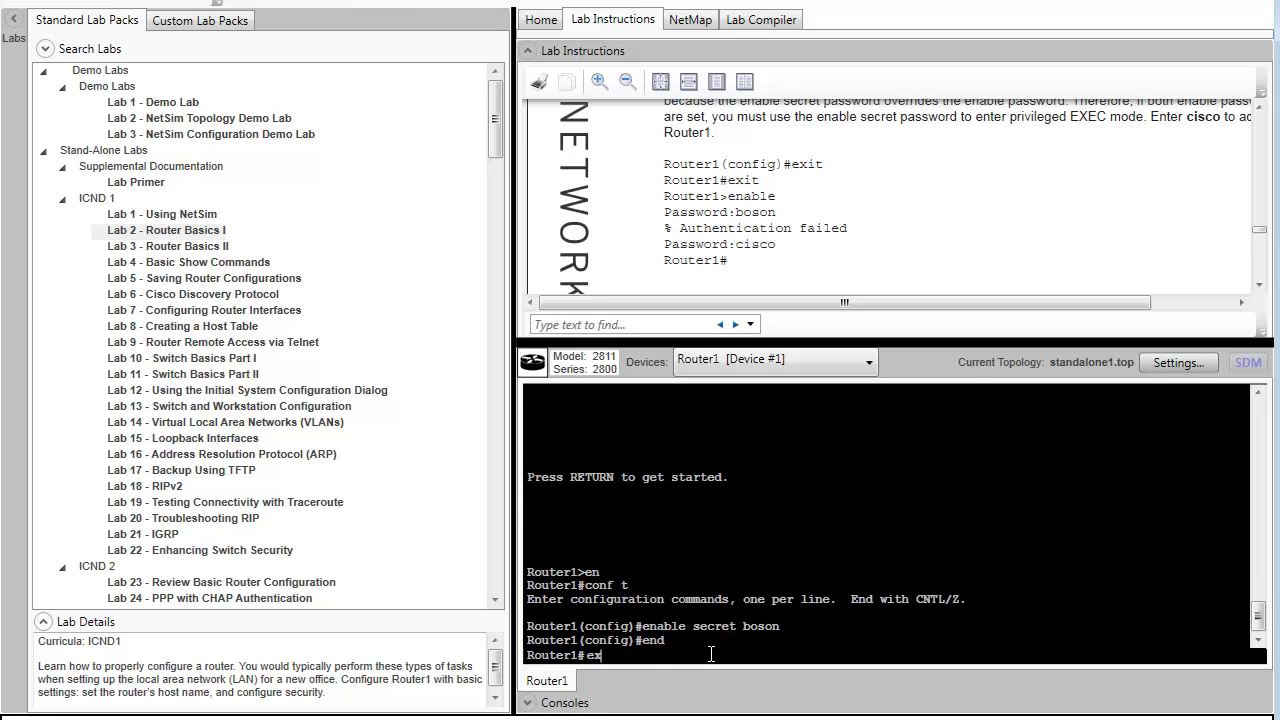
{"action": "key", "text": "Return"}
{"action": "key", "text": "Return"}
{"action": "type", "text": "en"}
{"action": "key", "text": "Return"}
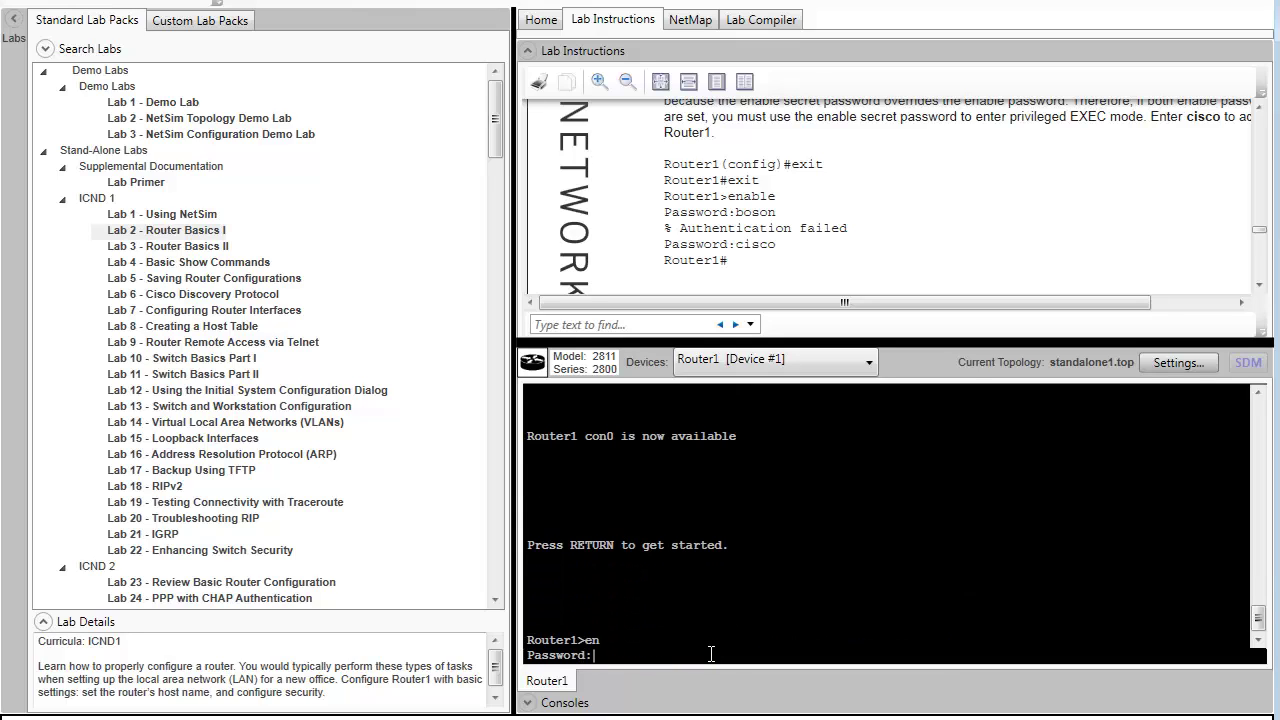
{"action": "type", "text": "cisco"}
{"action": "key", "text": "Return"}
{"action": "scroll", "coordinate": [851, 227], "scroll_direction": "down", "scroll_amount": 5}
- Log out again and gain privileged access after one rejected password attempt
{"action": "type", "text": "exit"}
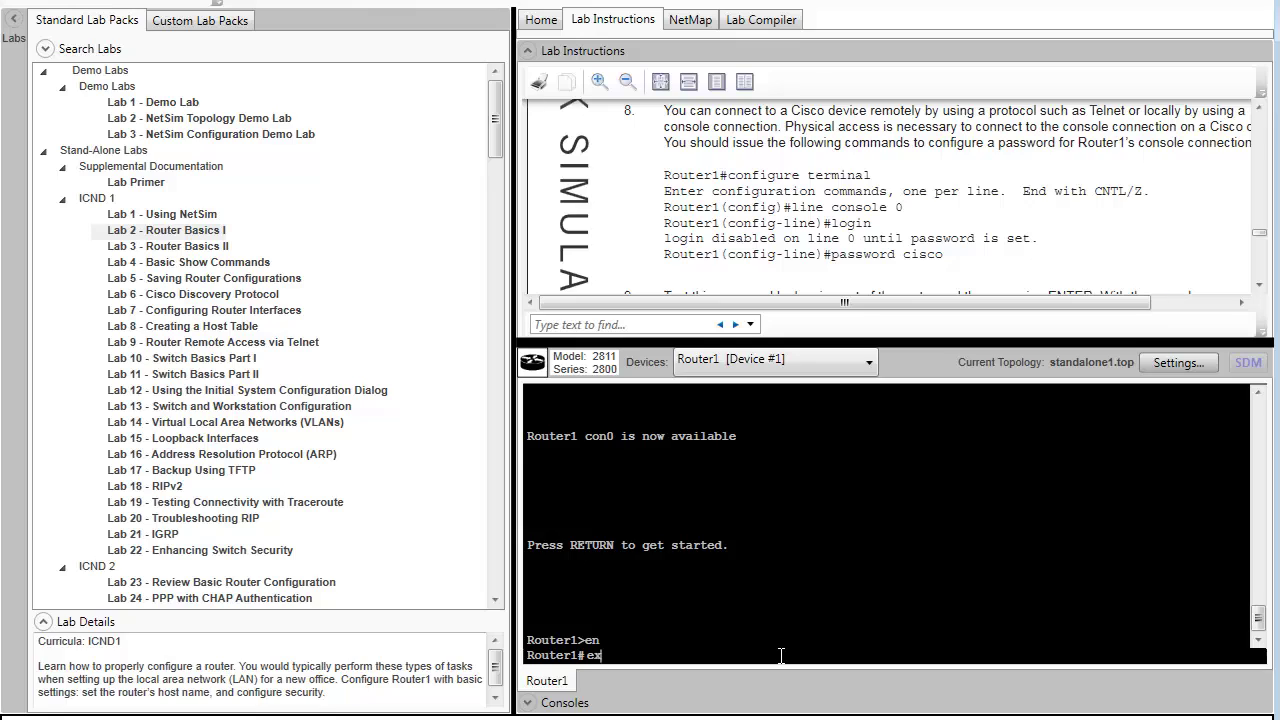
{"action": "key", "text": "Return"}
{"action": "key", "text": "Return"}
{"action": "key", "text": "Return"}
{"action": "key", "text": "Return"}
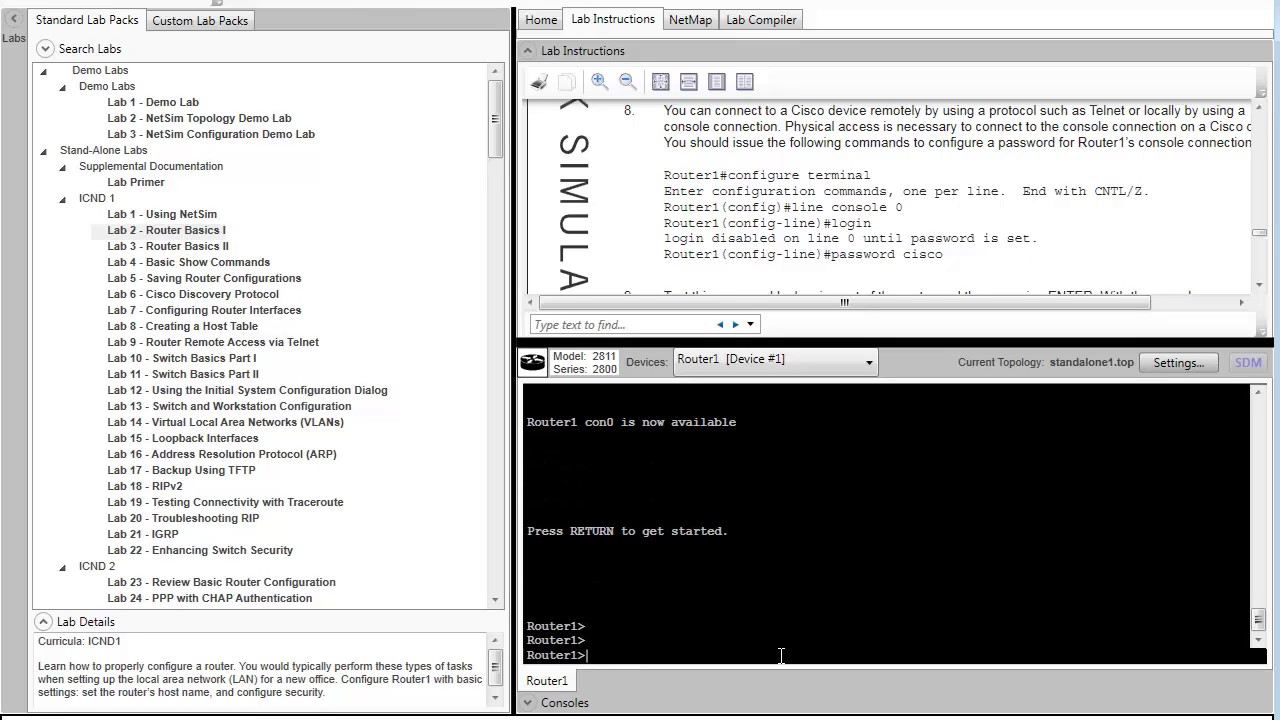
{"action": "type", "text": "en"}
{"action": "key", "text": "Return"}
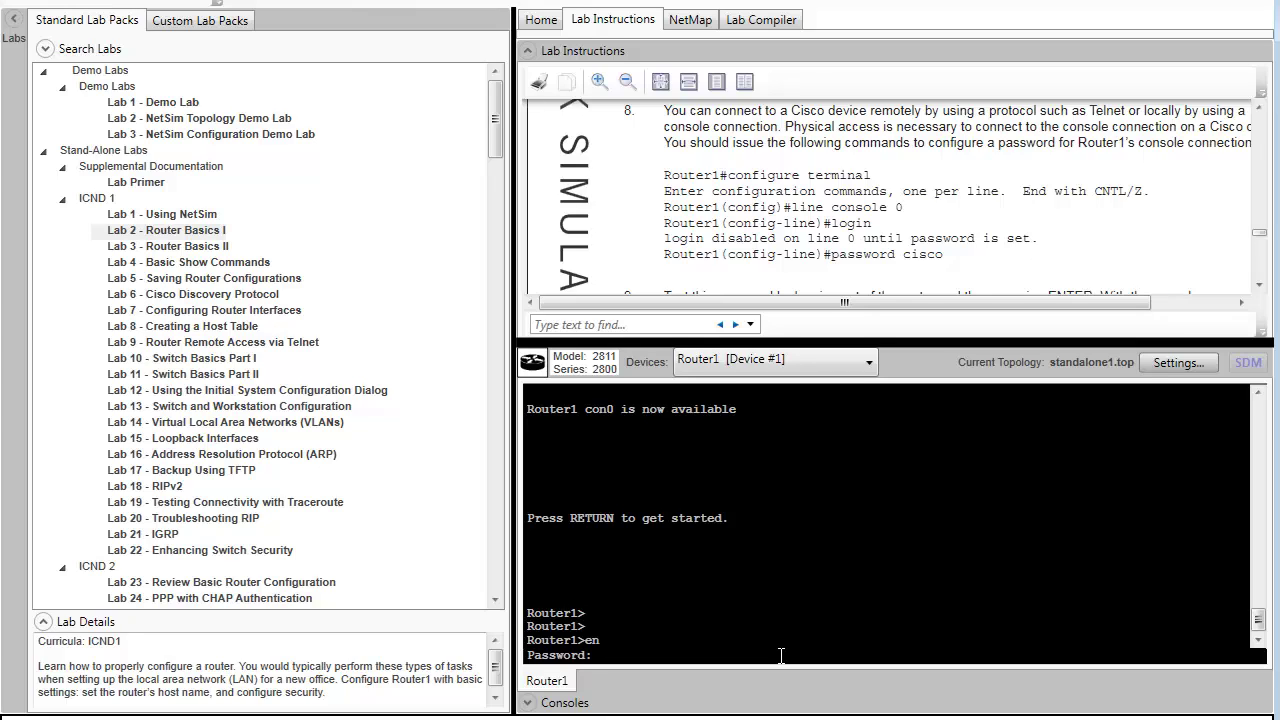
{"action": "key", "text": "Return"}
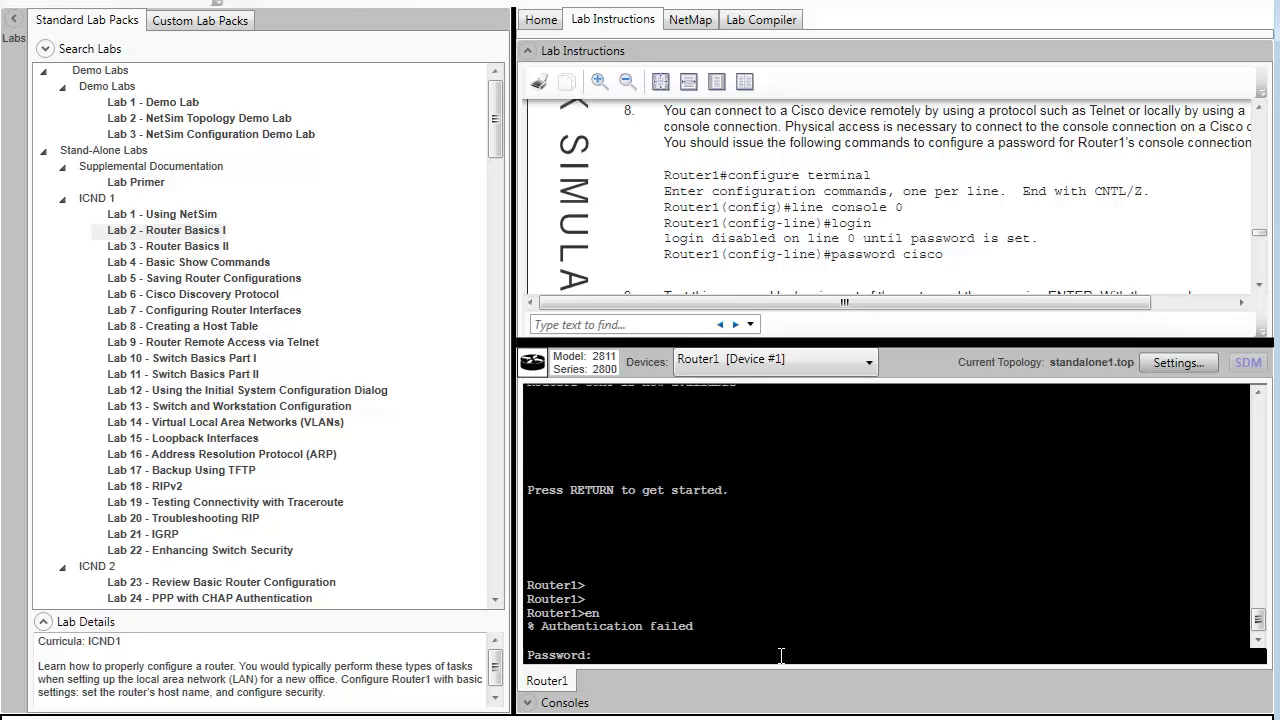
{"action": "key", "text": "Return"}
- Return to global configuration mode and begin the line command
{"action": "type", "text": "conf t"}
{"action": "key", "text": "Return"}
{"action": "type", "text": "line"}
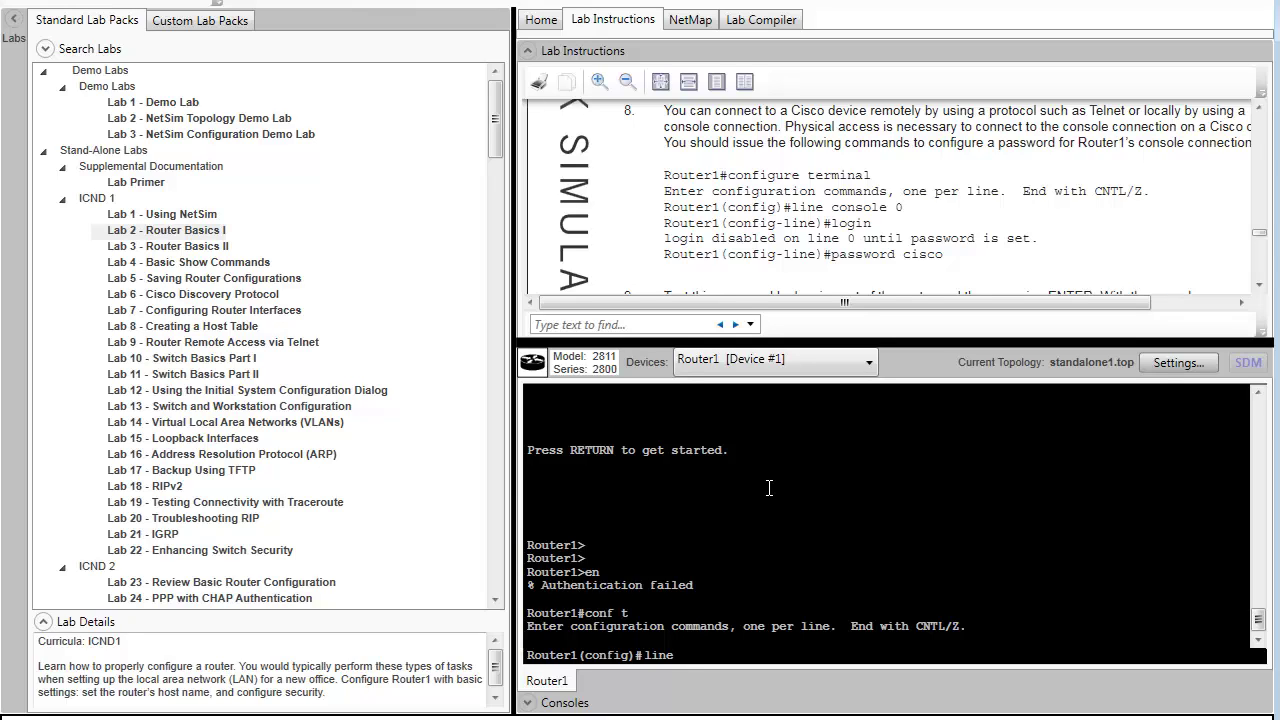
- On console line 0, enable login and set a console password
{"action": "type", "text": "l"}
{"action": "key", "text": "BackSpace"}
{"action": "type", "text": "con 0"}
{"action": "key", "text": "Return"}
{"action": "type", "text": "login"}
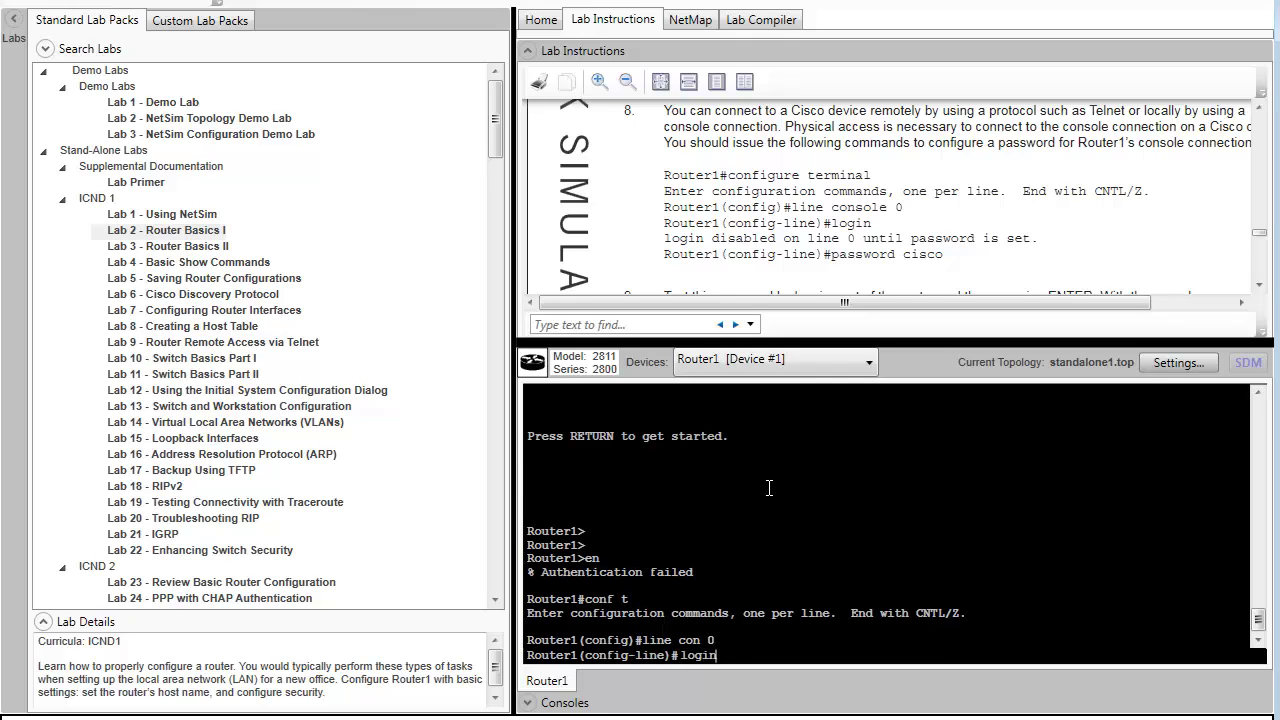
{"action": "key", "text": "Return"}
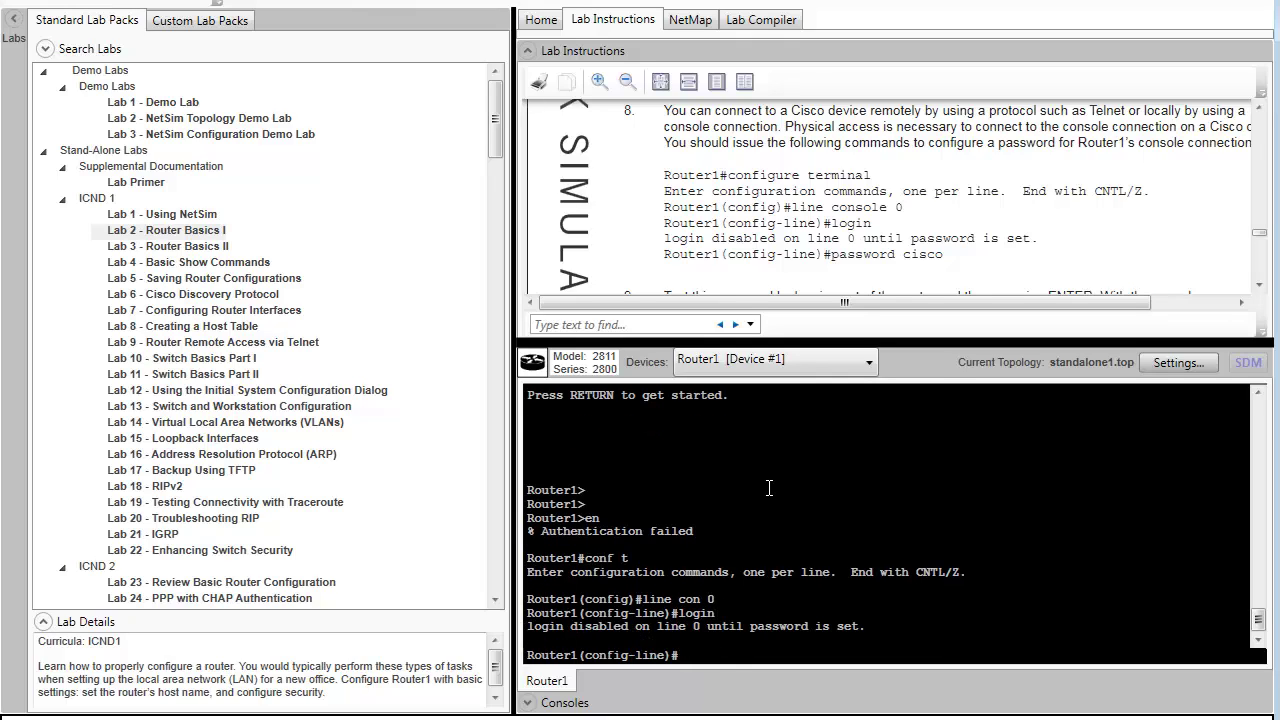
{"action": "type", "text": "password cisco"}
{"action": "key", "text": "Return"}
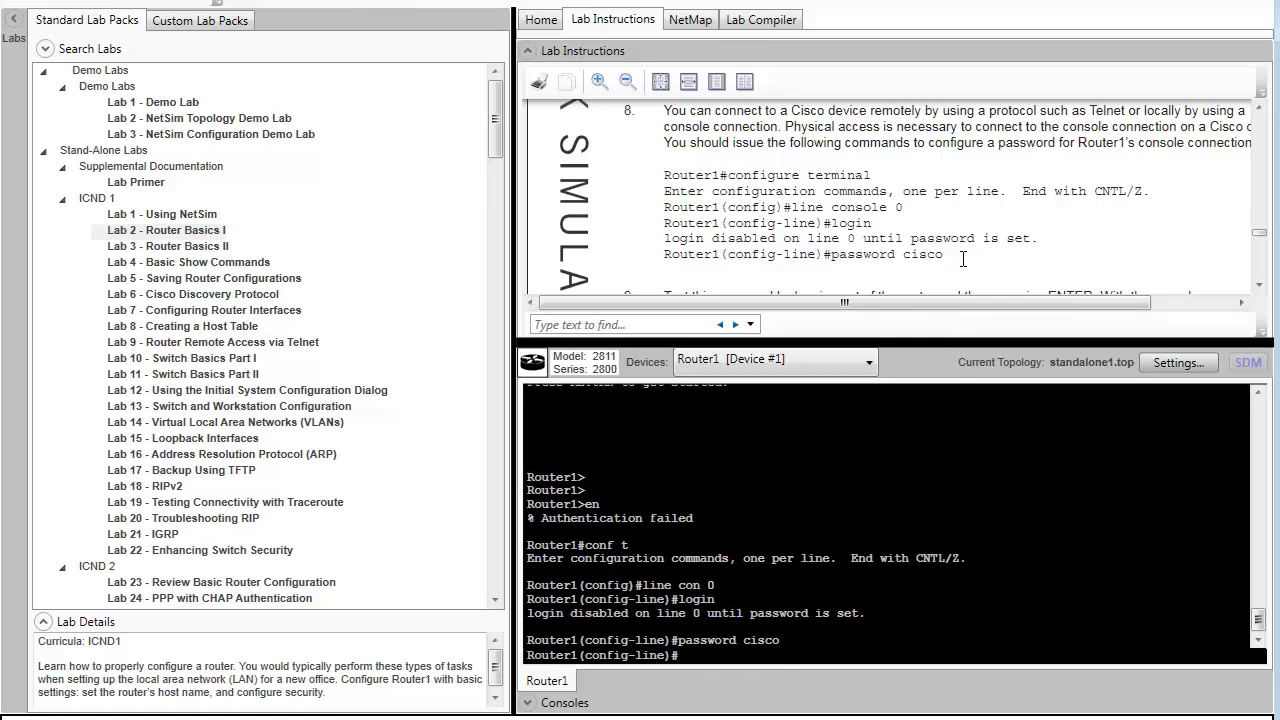
{"action": "scroll", "coordinate": [965, 275], "scroll_direction": "down", "scroll_amount": 4}
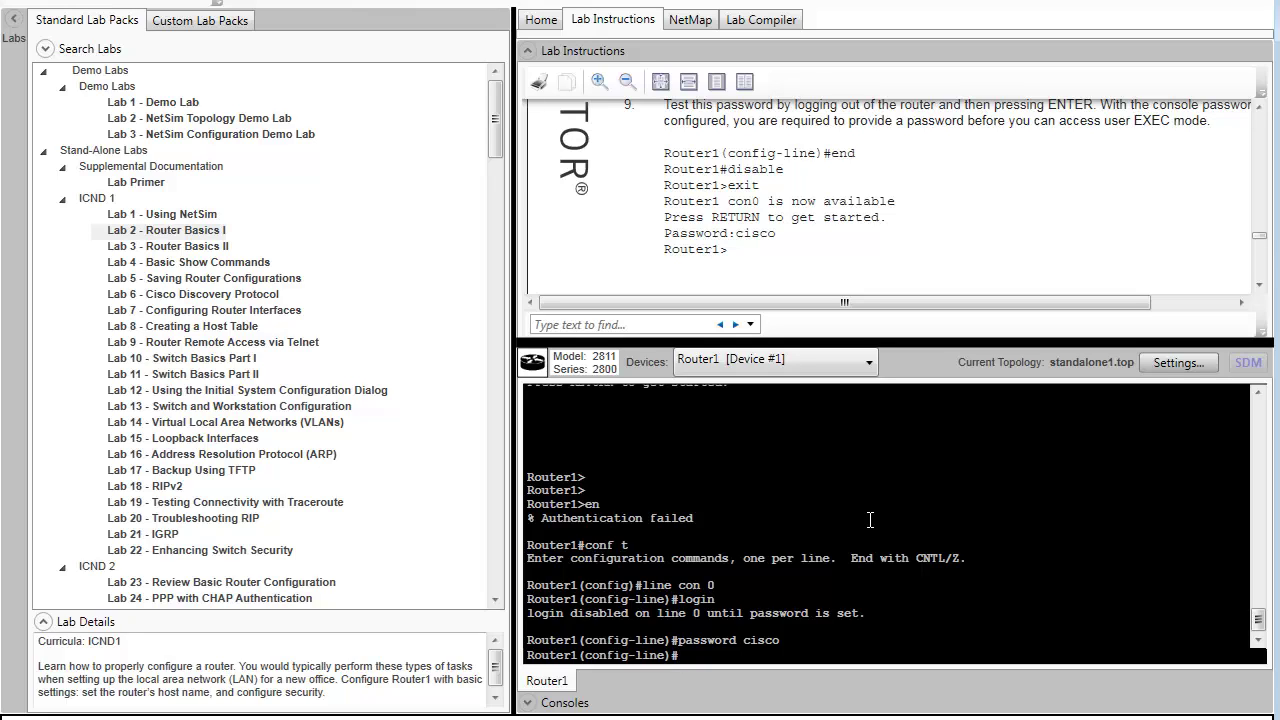
- Exit to log out, then log back in at the console password prompt after one failed attempt
{"action": "type", "text": "exit"}
{"action": "key", "text": "Return"}
{"action": "type", "text": "exi"}
{"action": "key", "text": "Return"}
{"action": "type", "text": "exit"}
{"action": "key", "text": "Return"}
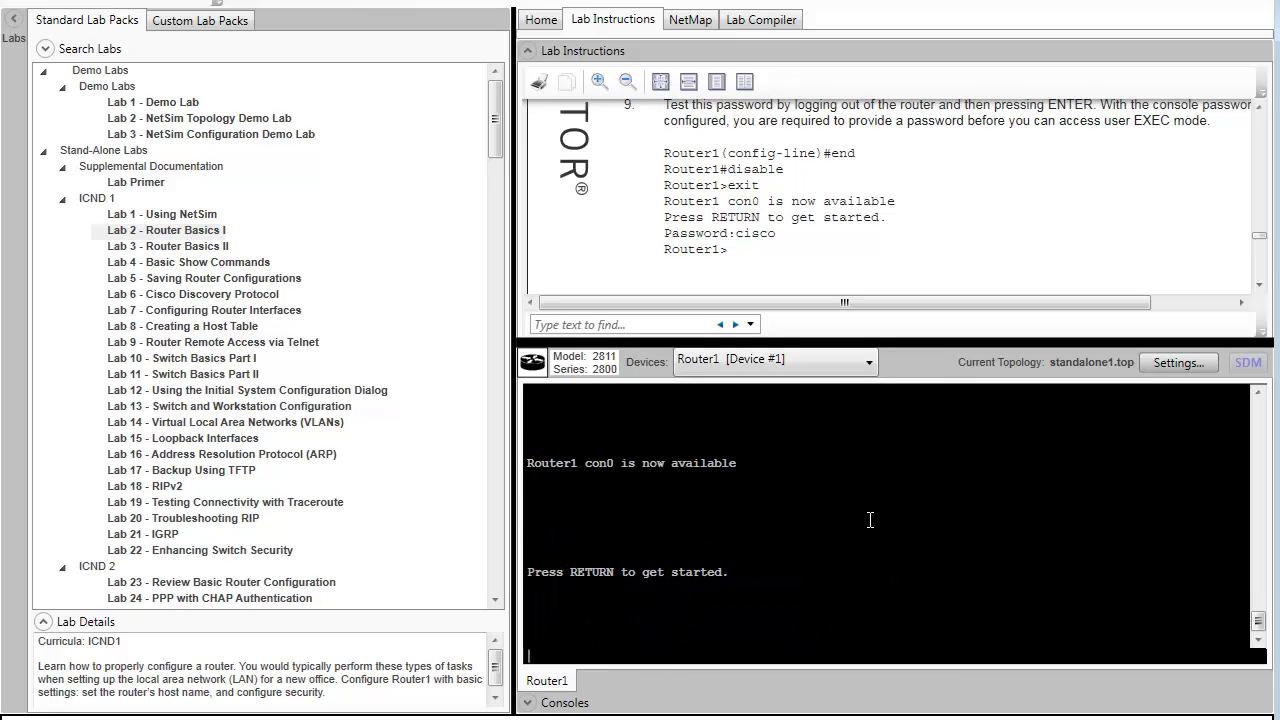
{"action": "key", "text": "Return"}
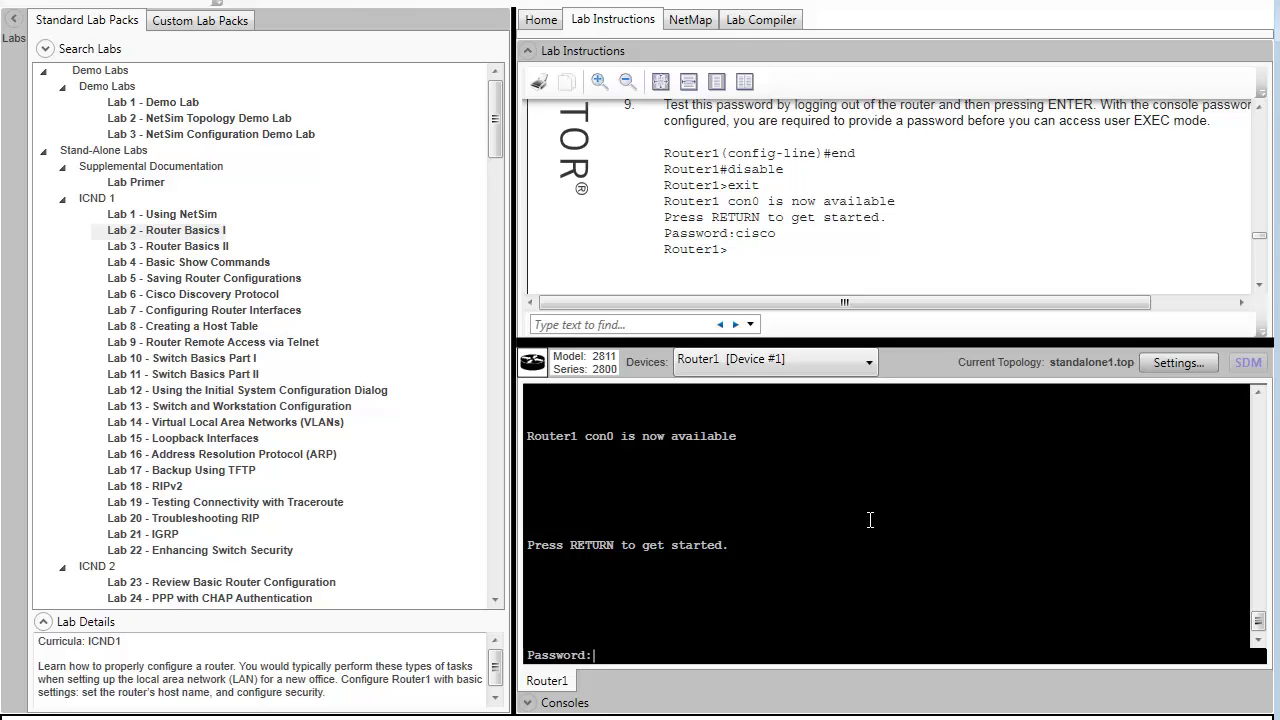
{"action": "key", "text": "Return"}
{"action": "key", "text": "Return"}
{"action": "key", "text": "Return"}
{"action": "key", "text": "Return"}
{"action": "key", "text": "Return"}
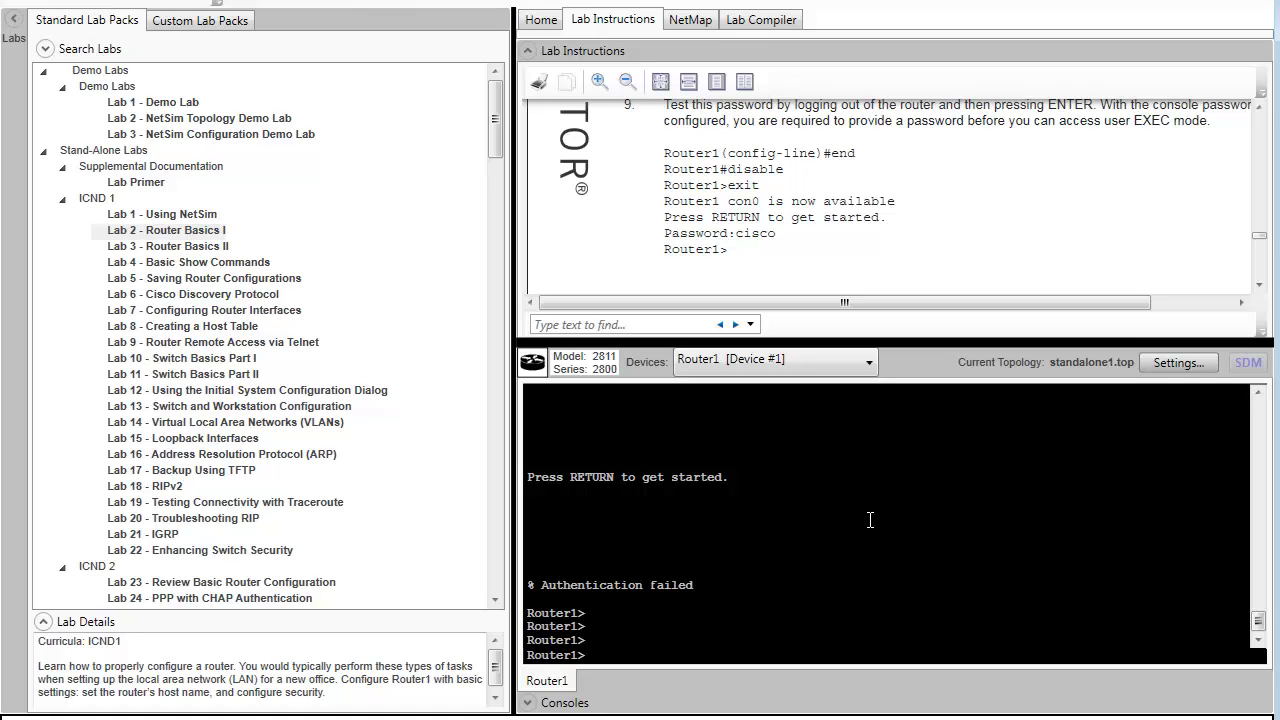
{"action": "key", "text": "Return"}
{"action": "key", "text": "Return"}
{"action": "key", "text": "Return"}
{"action": "key", "text": "Return"}
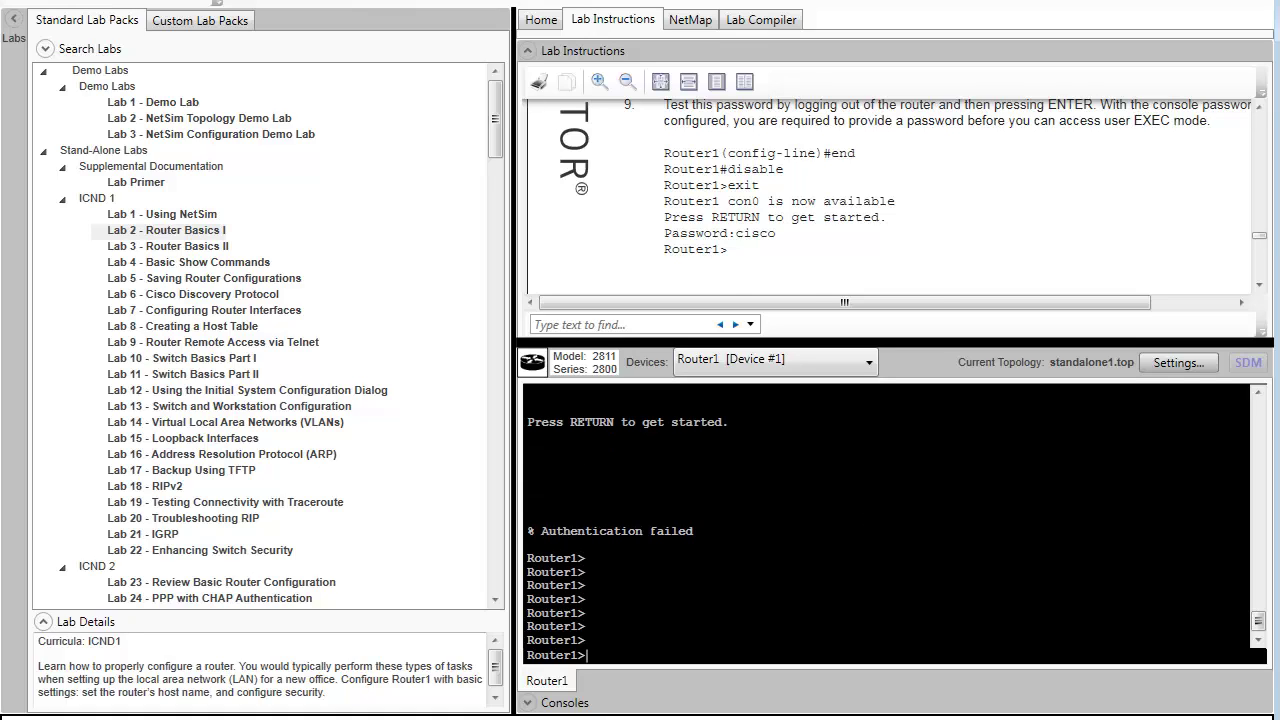
{"action": "scroll", "coordinate": [797, 255], "scroll_direction": "down", "scroll_amount": 5}
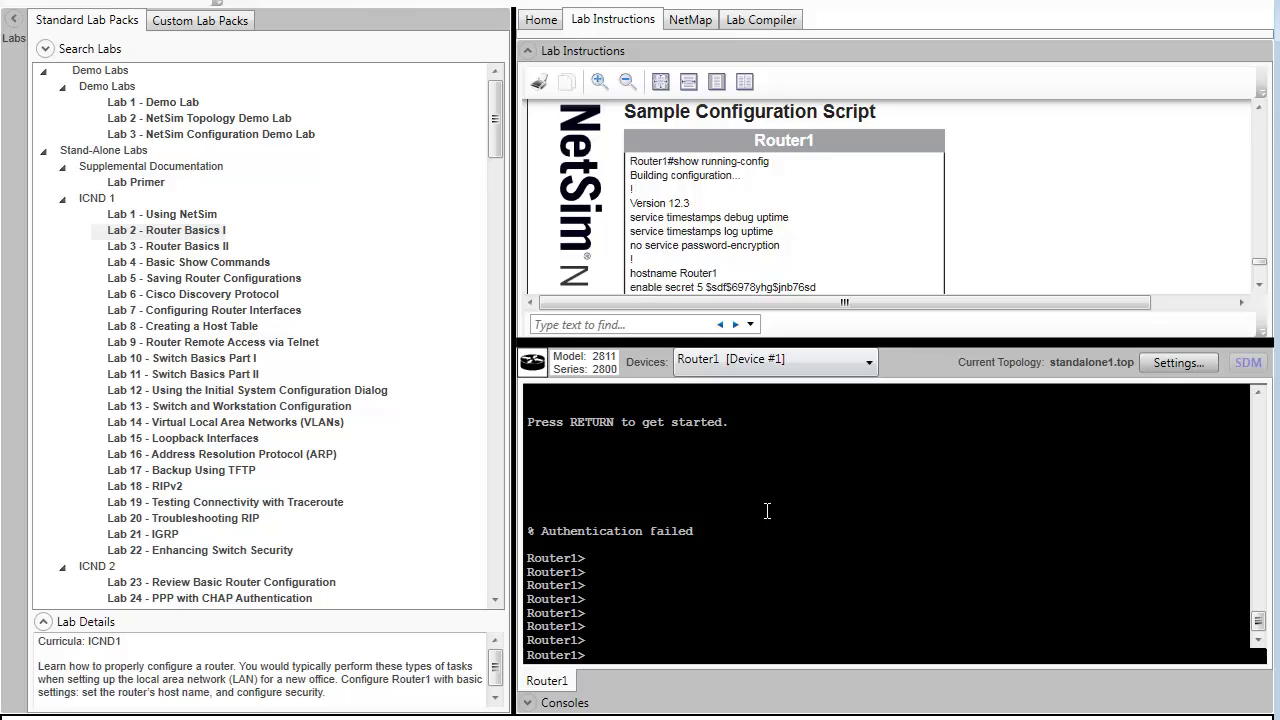